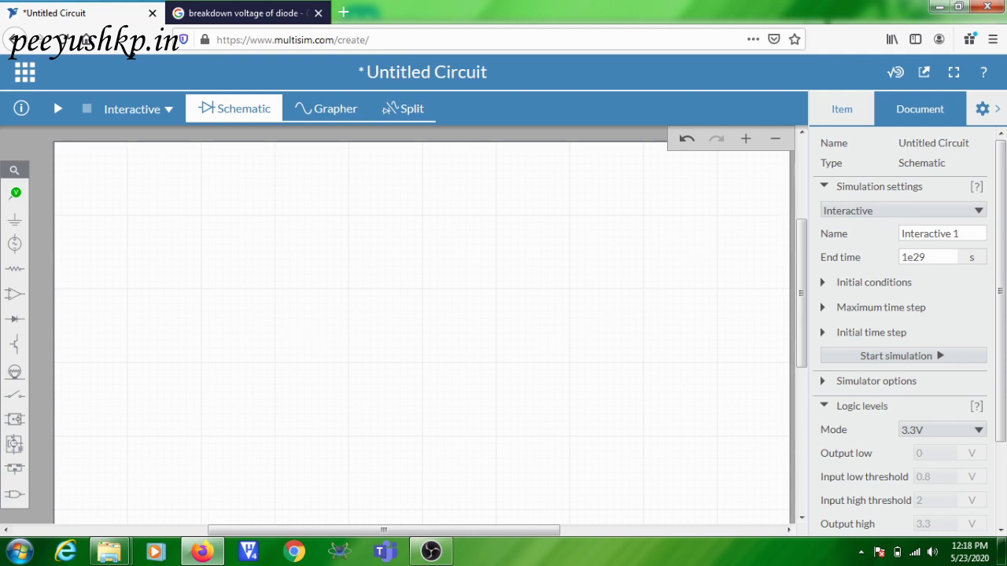
Place a DC voltage source on the left half of the empty schematic
click(15, 244)
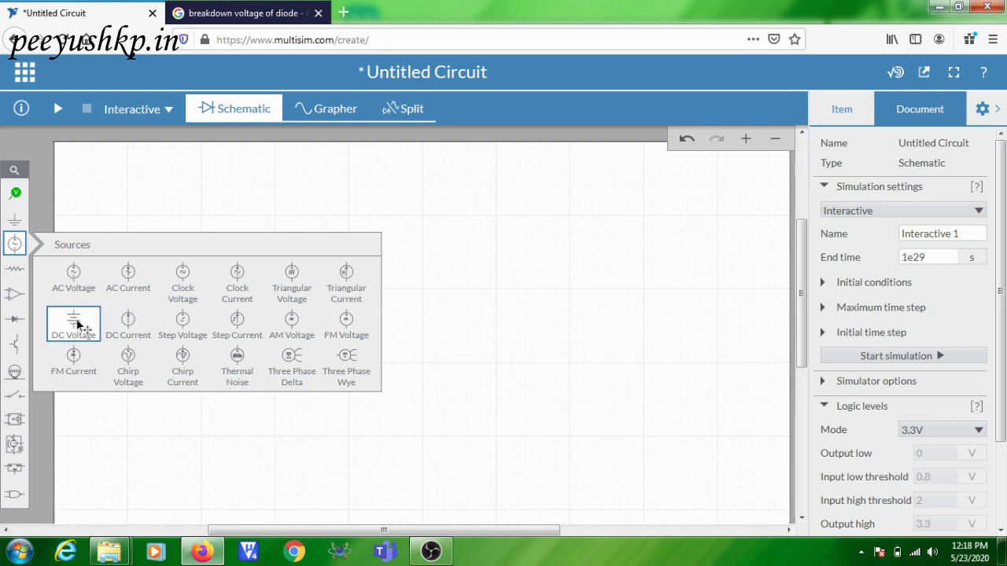
click(82, 328)
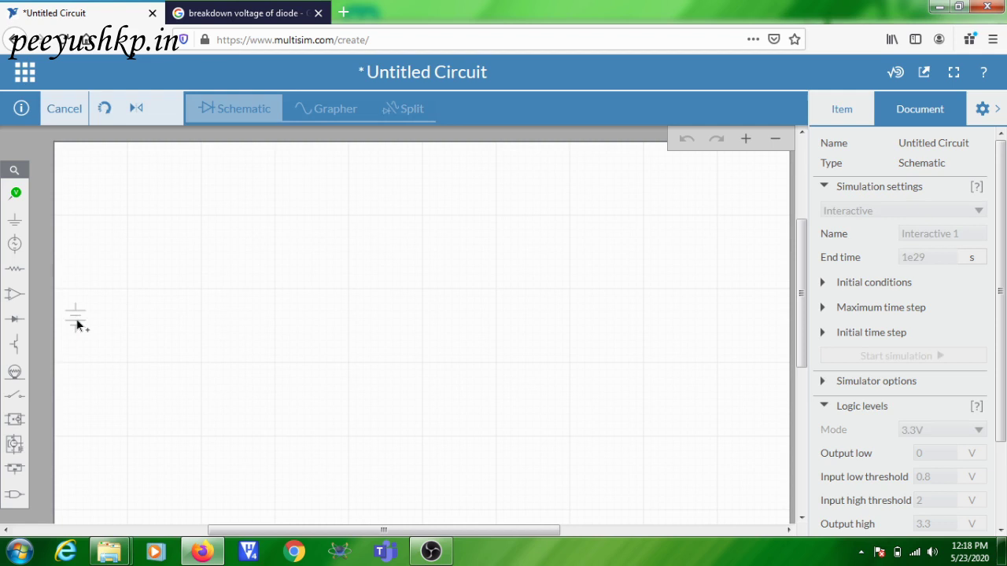
click(281, 340)
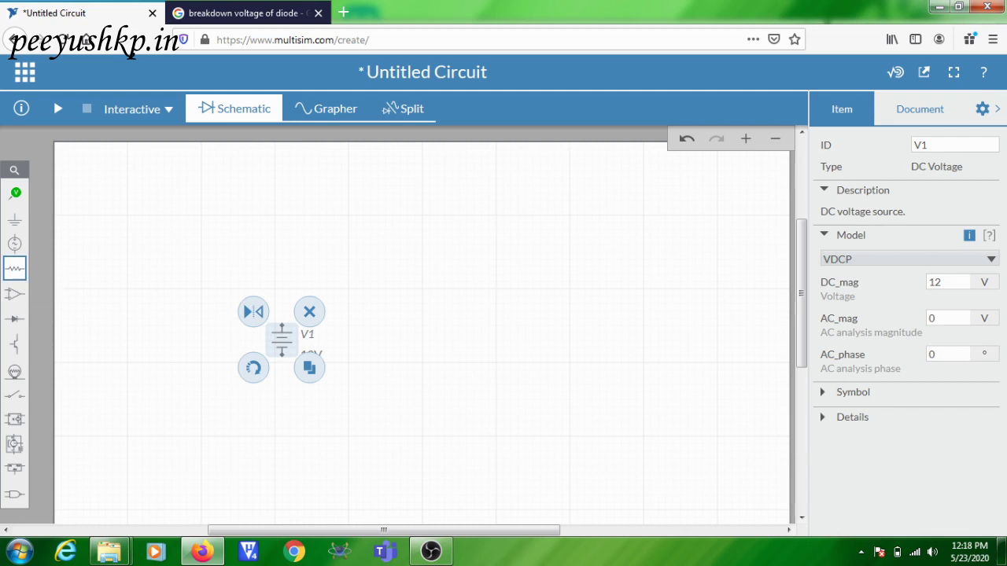
Place a horizontal resistor above and to the right of the voltage source, and open its resistance value for editing
click(17, 270)
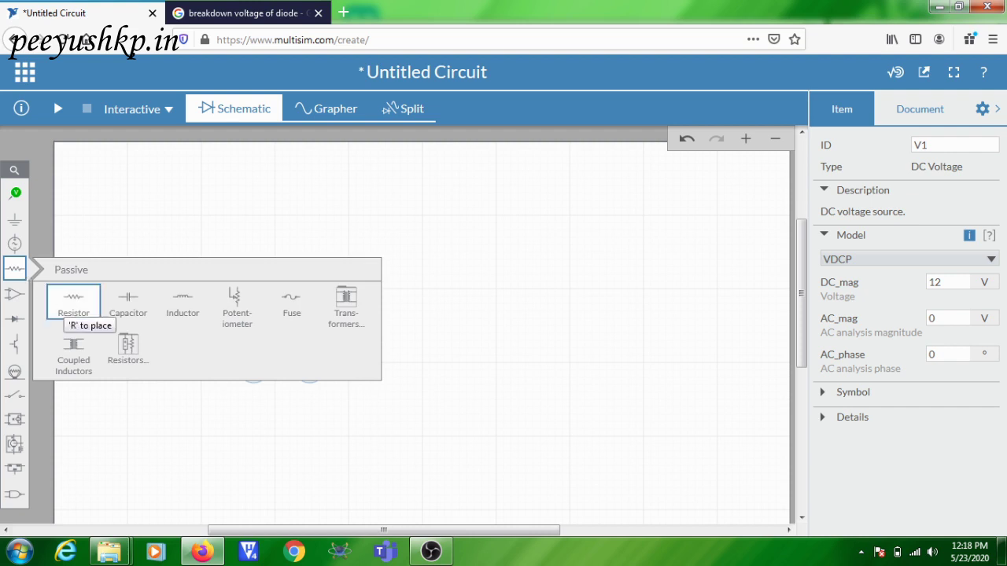
click(66, 305)
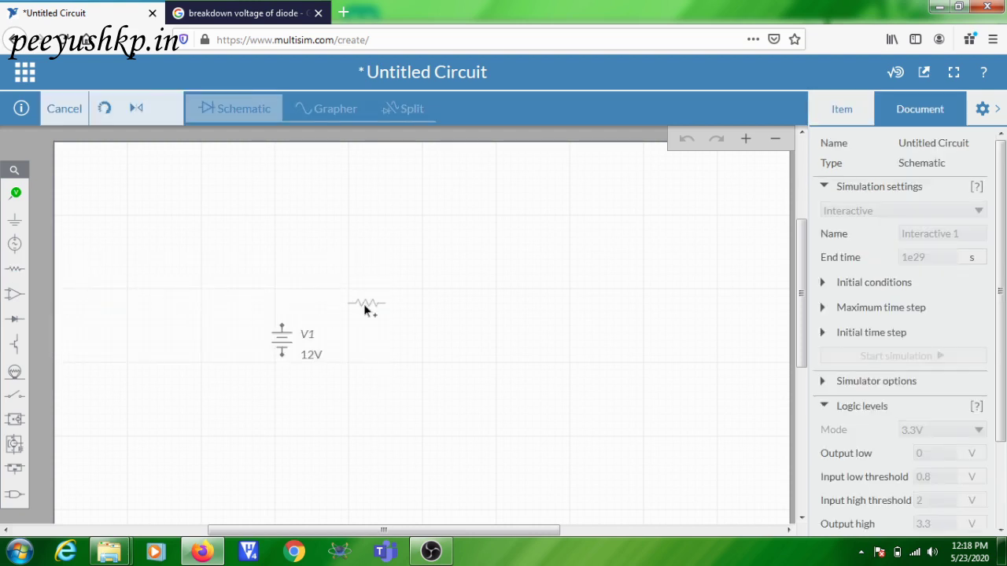
click(364, 306)
click(937, 297)
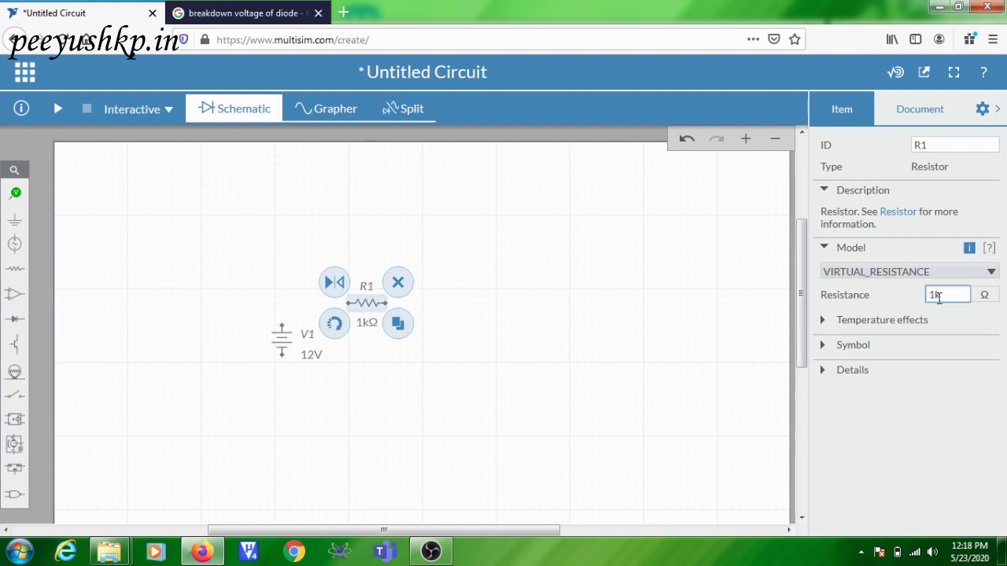
Place a standard diode to the right of the resistor and rotate it to stand vertically with its cathode facing up
click(15, 319)
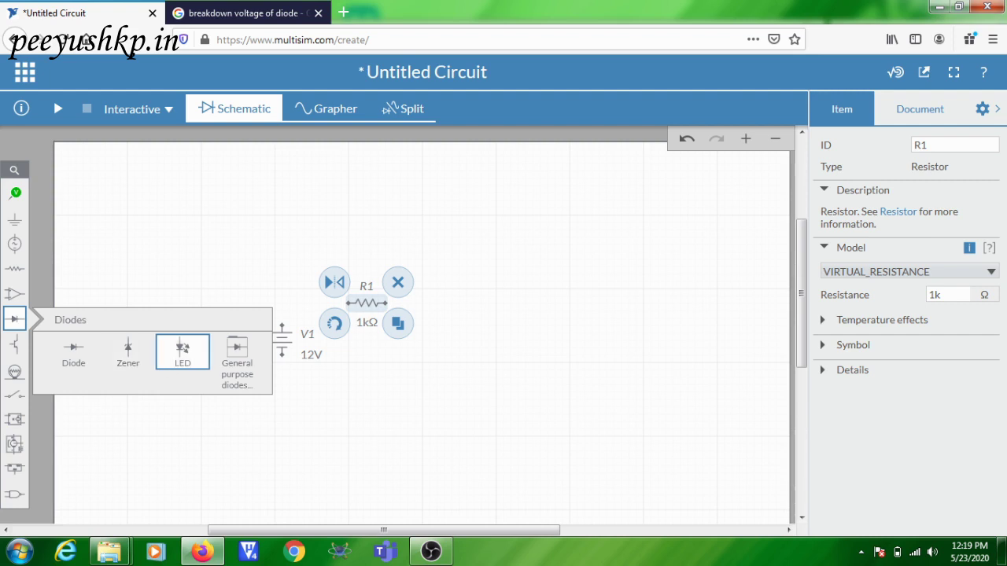
click(89, 355)
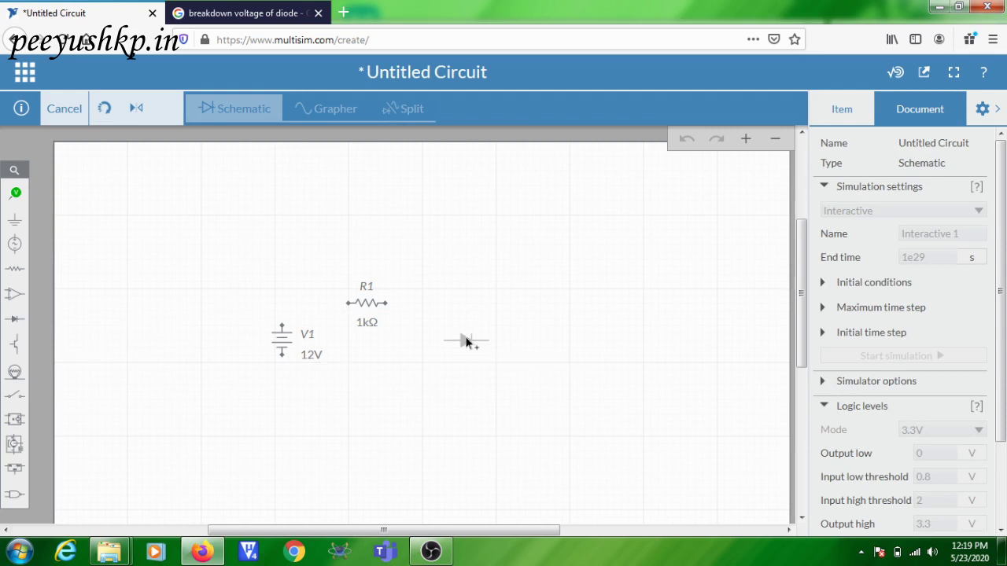
click(468, 343)
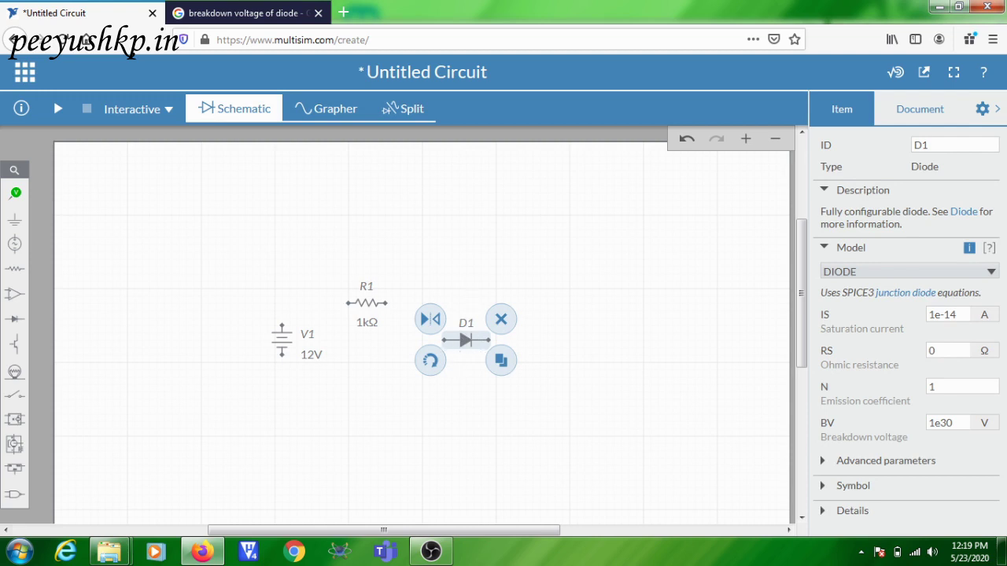
click(430, 362)
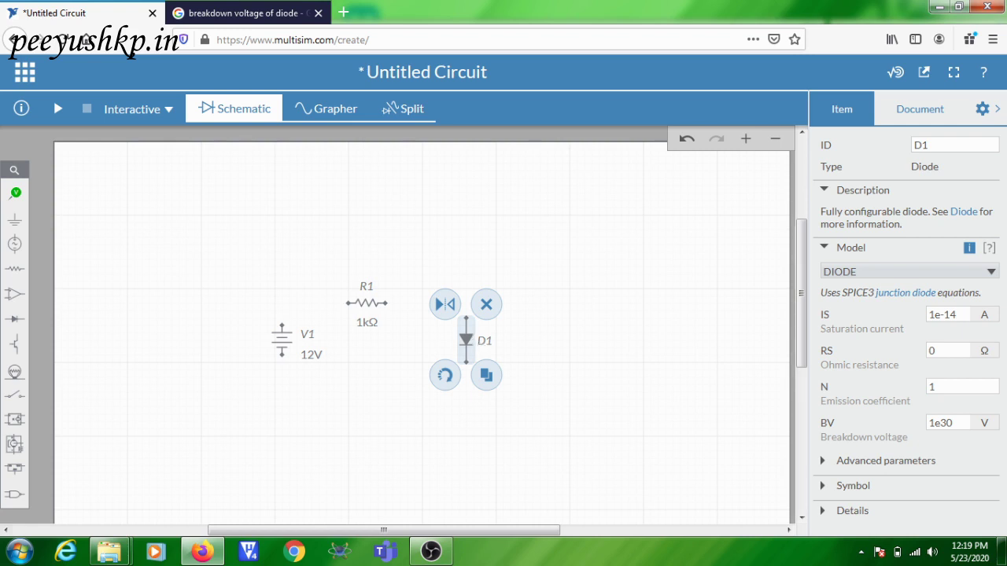
click(446, 376)
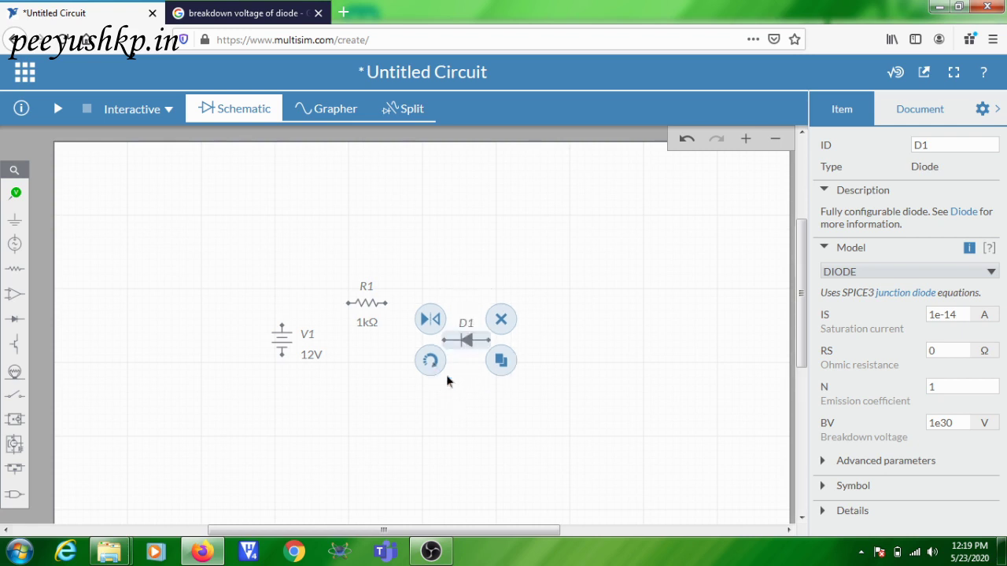
click(432, 364)
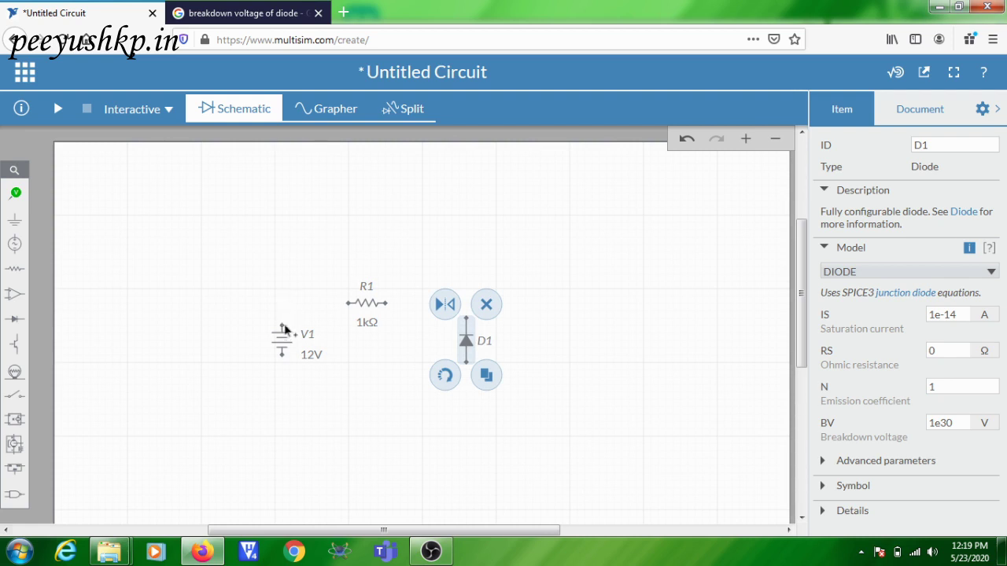
click(241, 326)
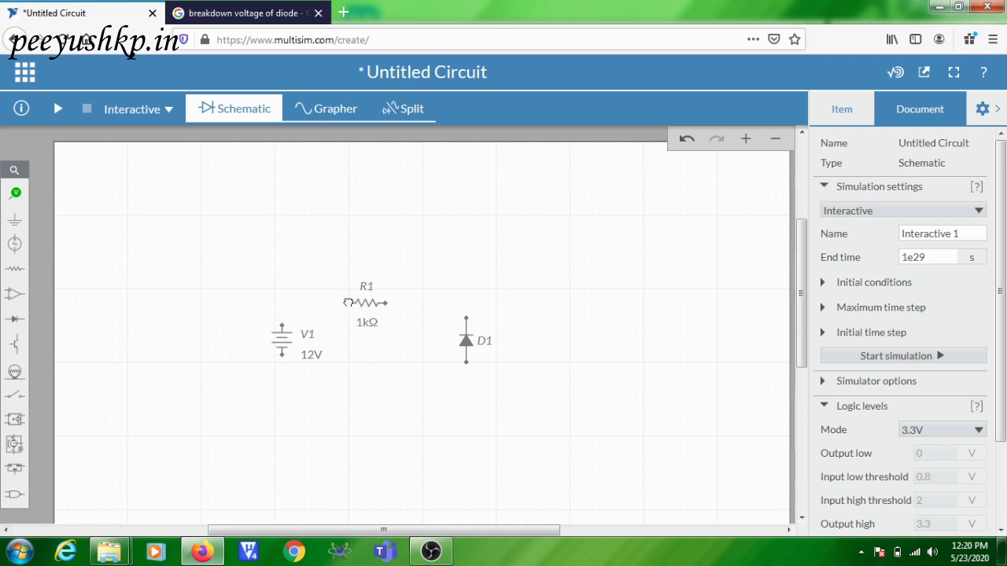
Wire the resistor's left terminal to the positive terminal of the voltage source
click(345, 304)
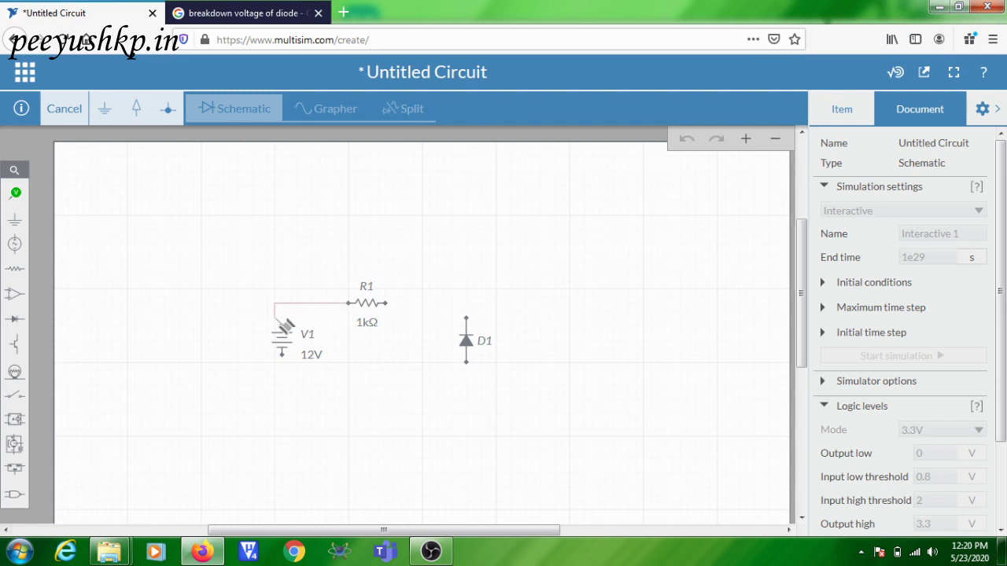
click(282, 325)
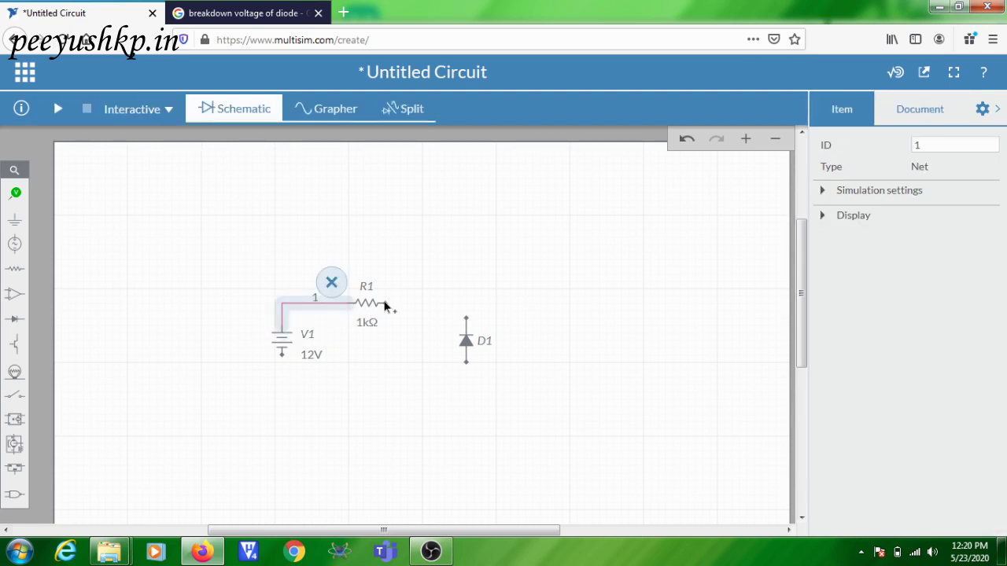
click(392, 303)
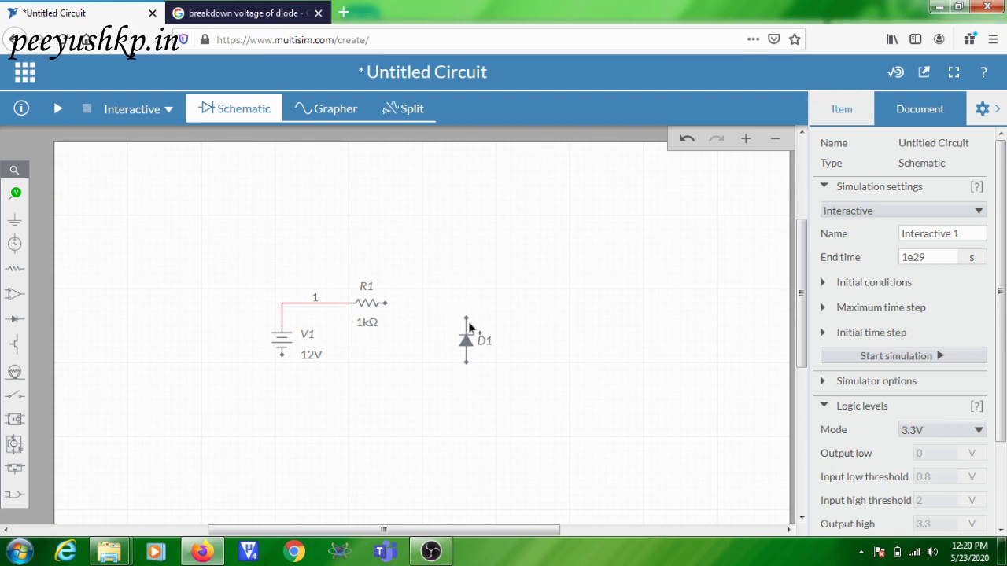
Wire the diode's cathode to the resistor's free terminal and its anode to the source's negative terminal
click(464, 317)
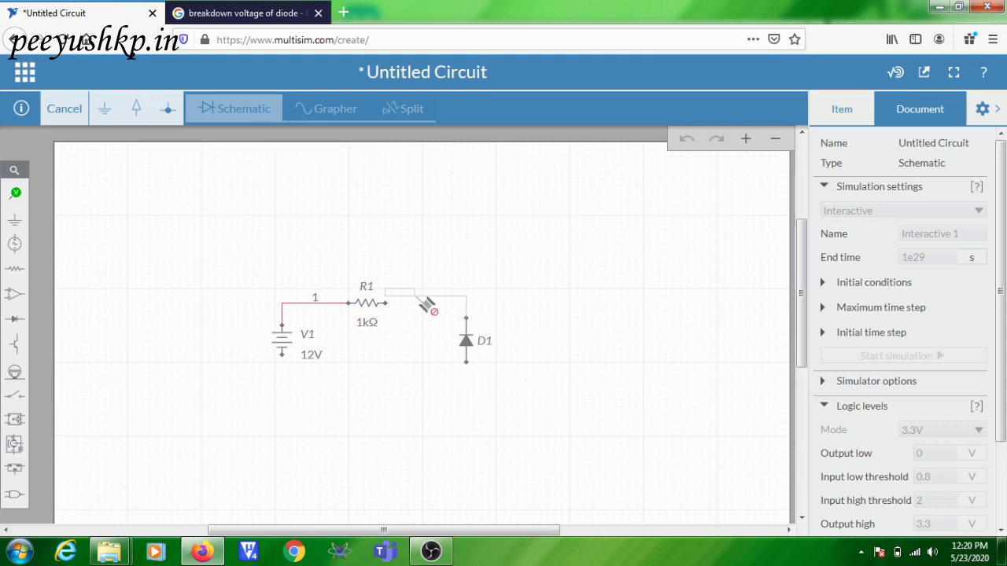
key(Escape)
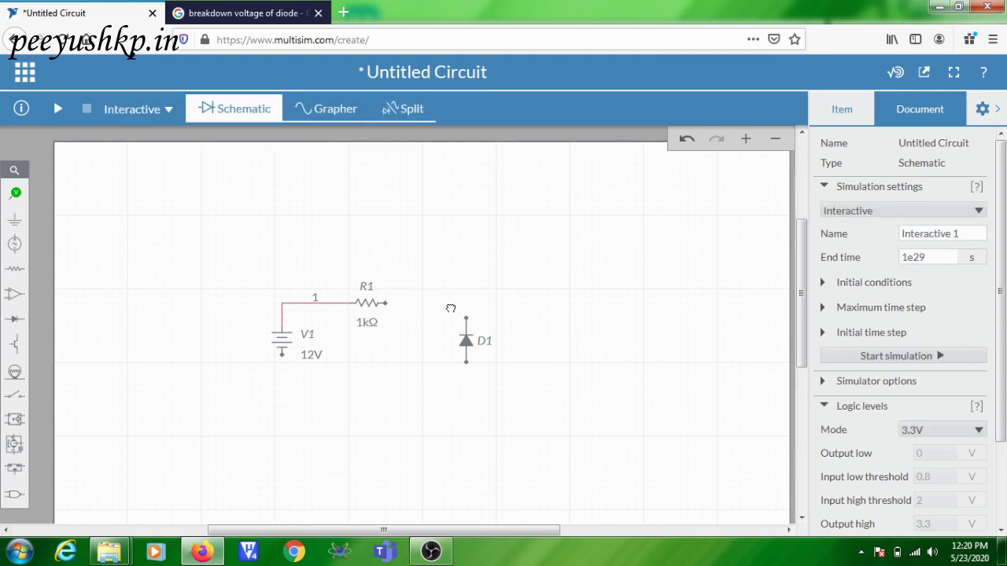
click(466, 317)
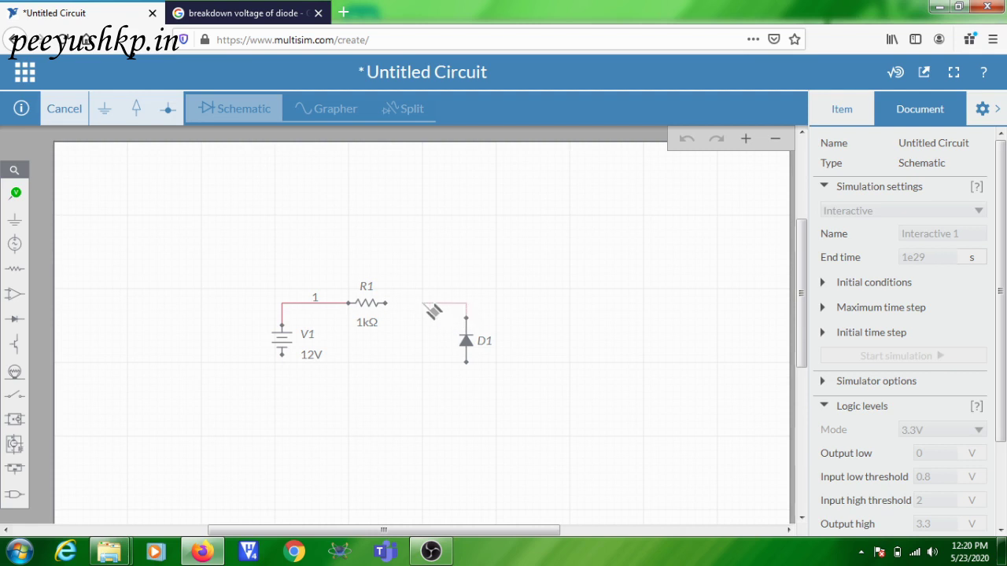
click(385, 305)
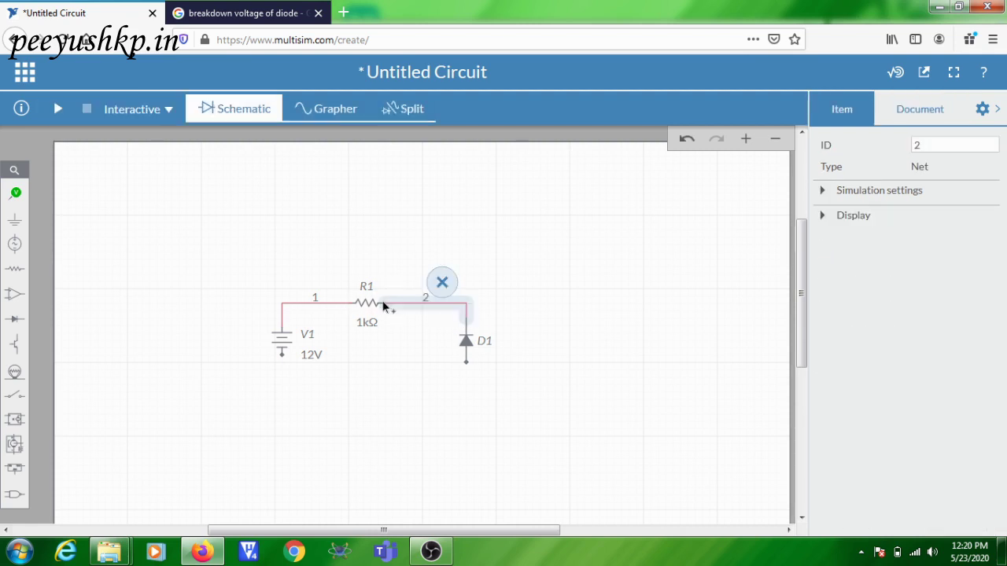
click(282, 355)
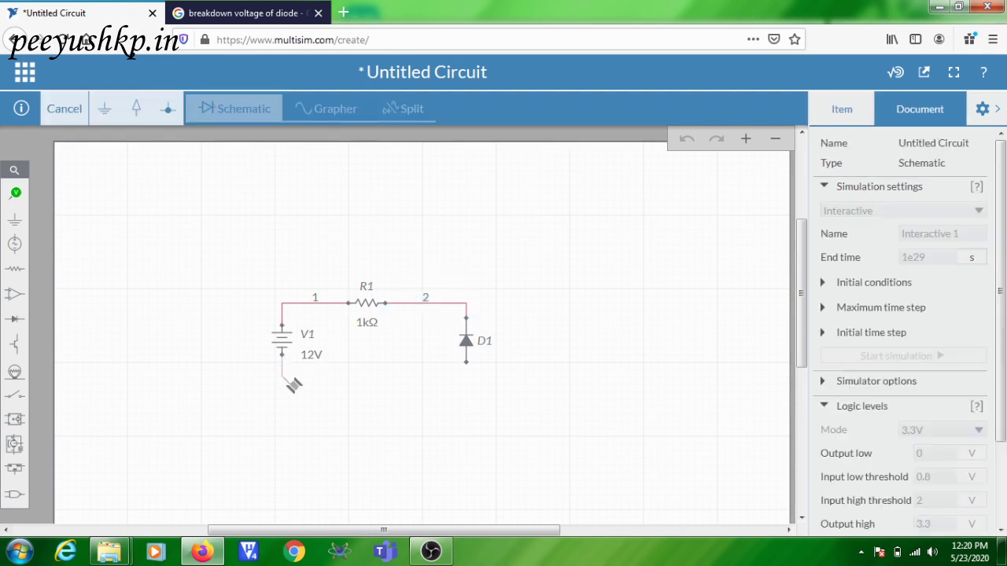
click(467, 363)
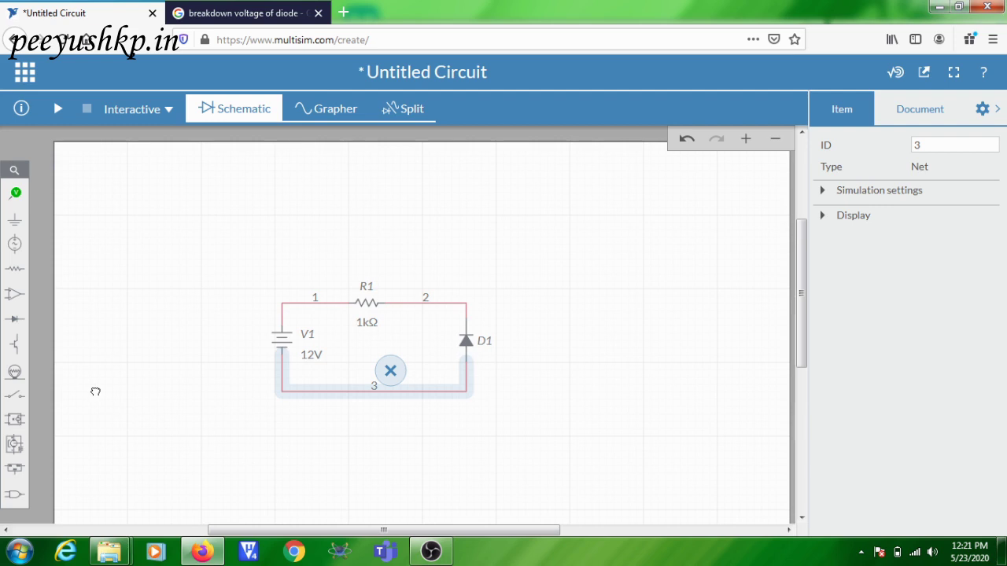
Place a ground symbol below the bottom wire of the circuit and connect it to that wire
click(17, 225)
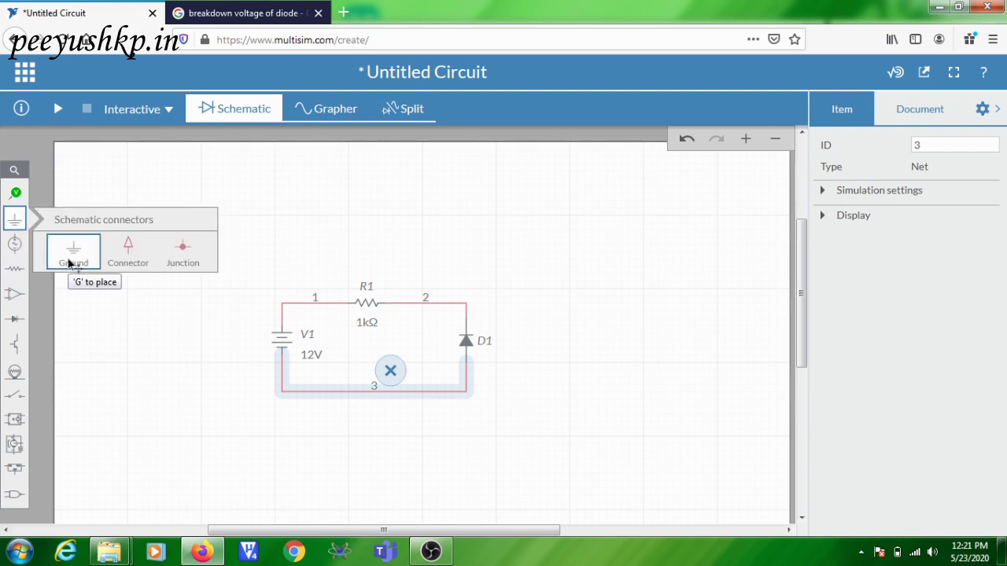
click(70, 264)
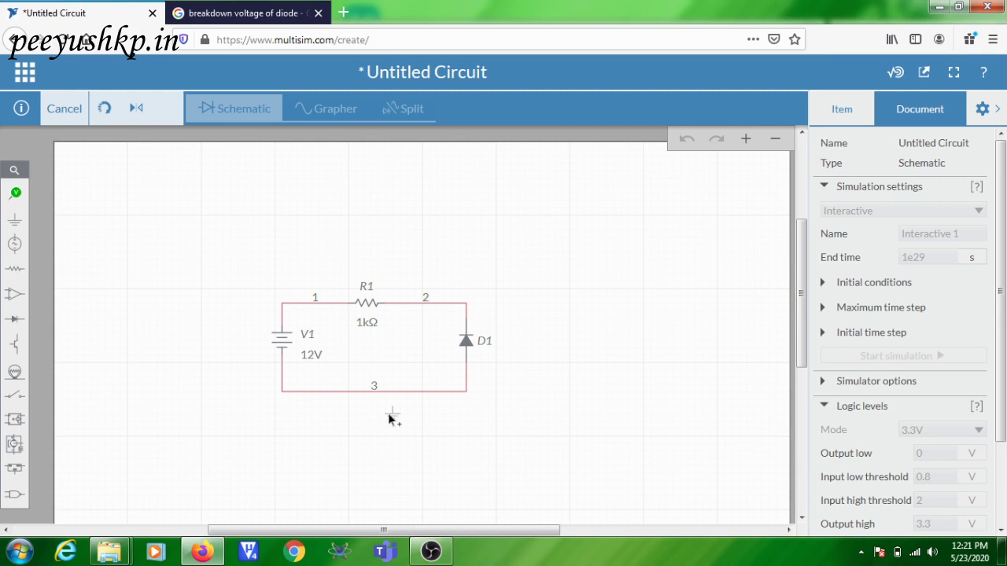
click(388, 419)
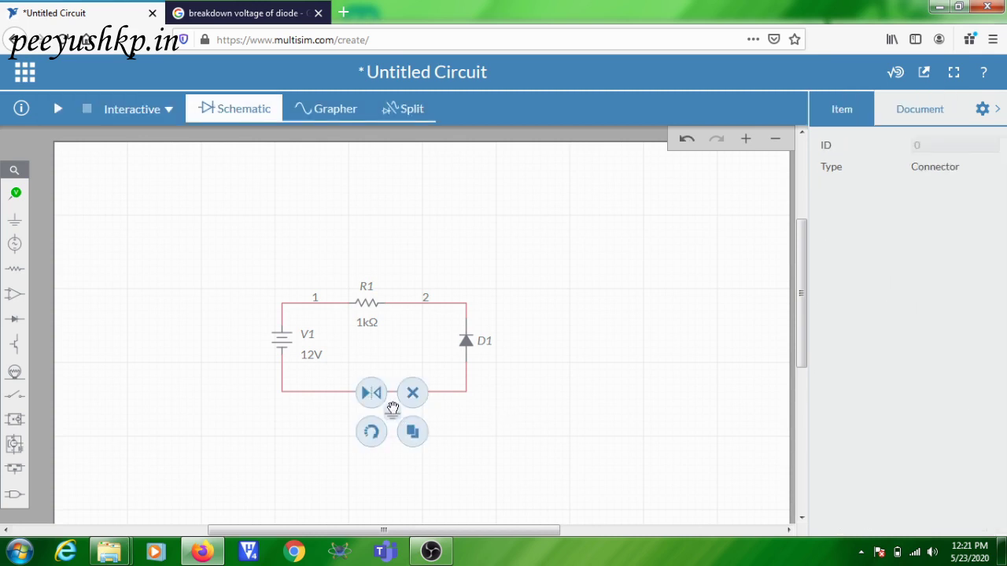
click(456, 409)
mouse_move(393, 406)
mouse_down()
mouse_move(398, 415)
mouse_move(396, 385)
mouse_move(392, 394)
mouse_up()
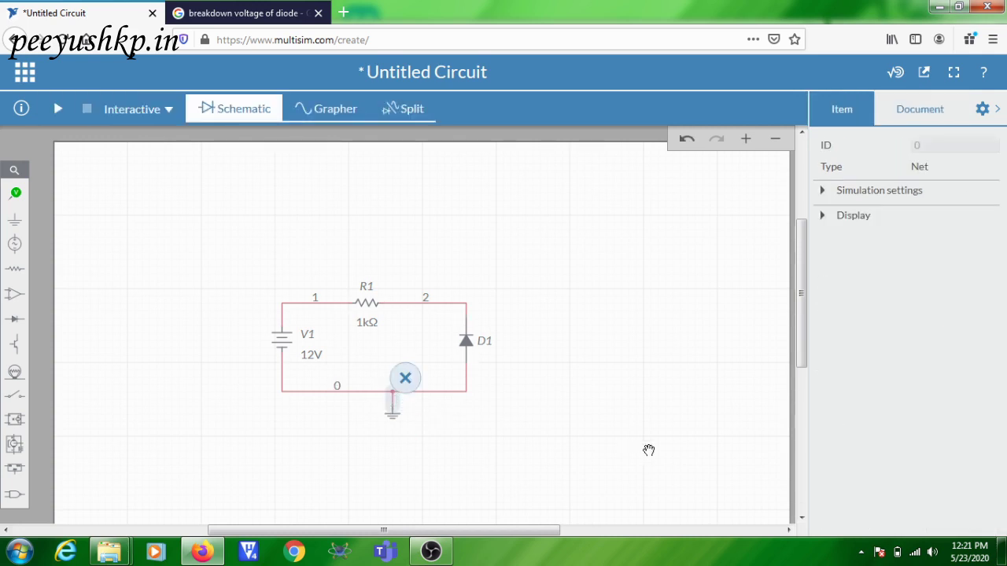
Set the breakdown voltage (BV) of diode D1 to 75 V
click(469, 344)
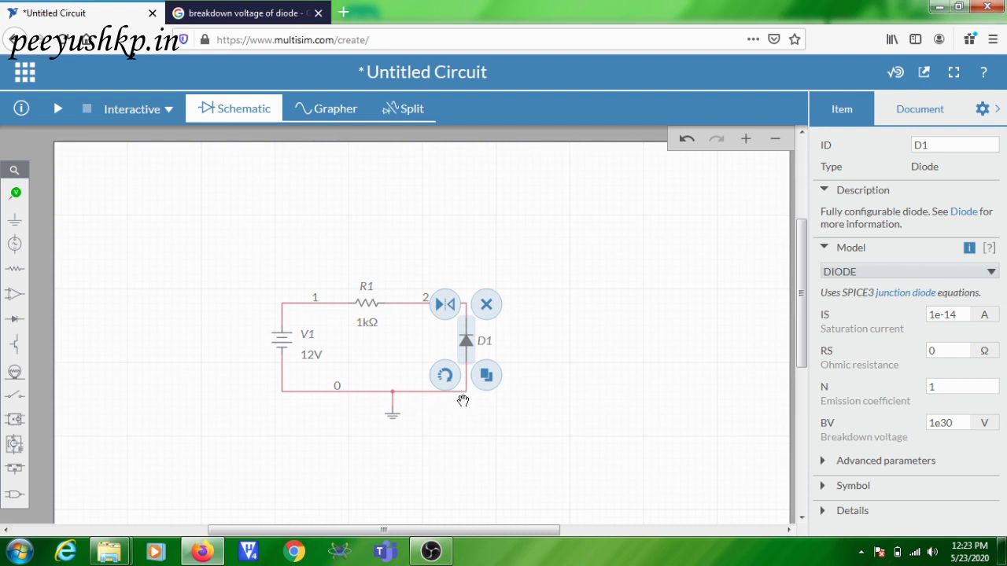
click(955, 427)
drag(950, 424, 925, 425)
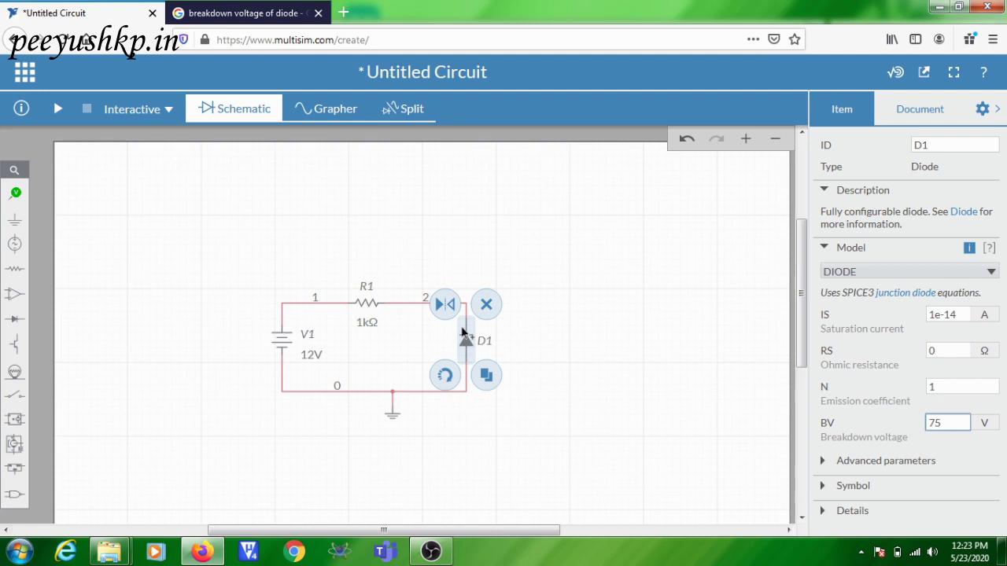
click(482, 418)
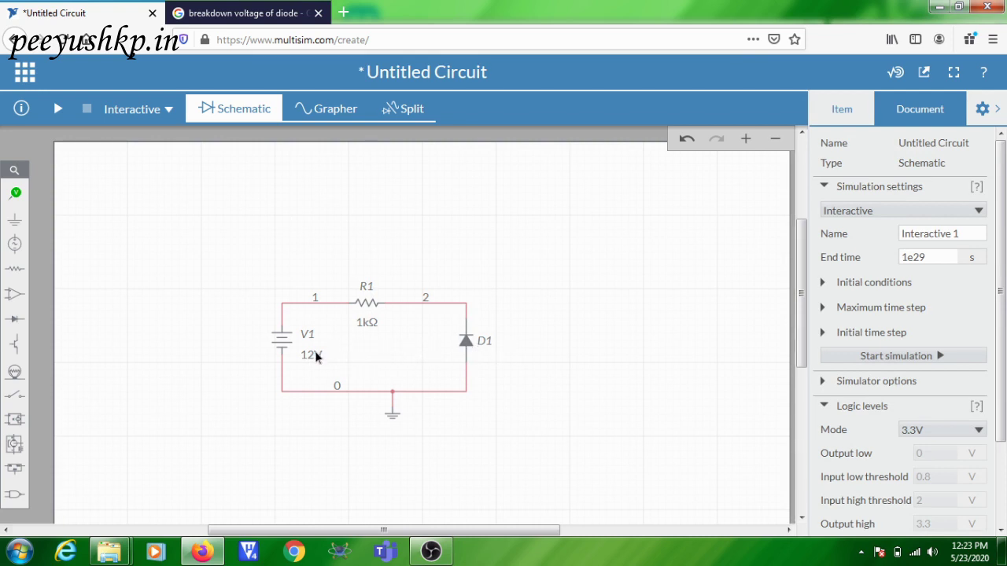
Set the DC magnitude of voltage source V1 to 100 V
click(287, 346)
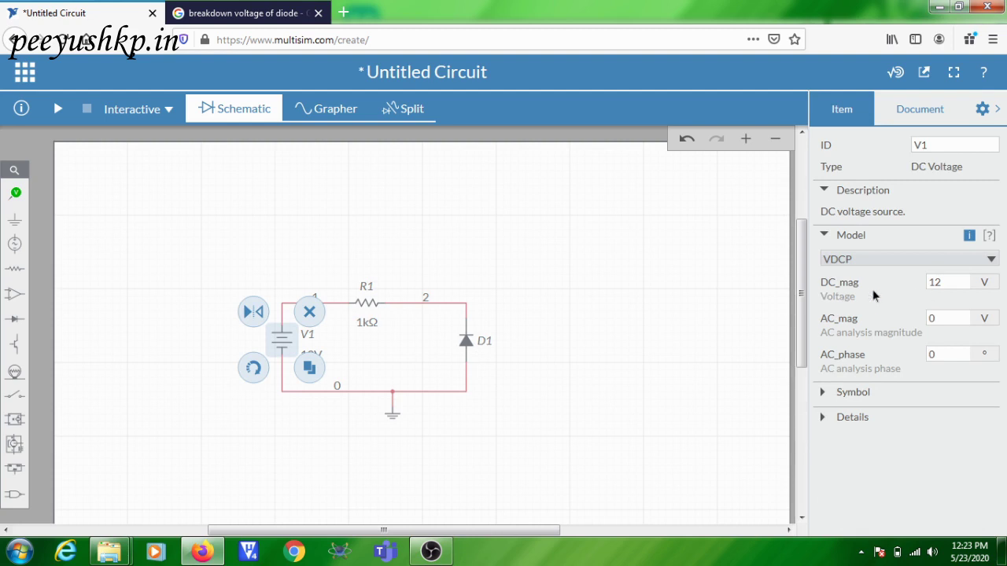
click(947, 281)
drag(942, 282, 924, 283)
text(100)
click(648, 353)
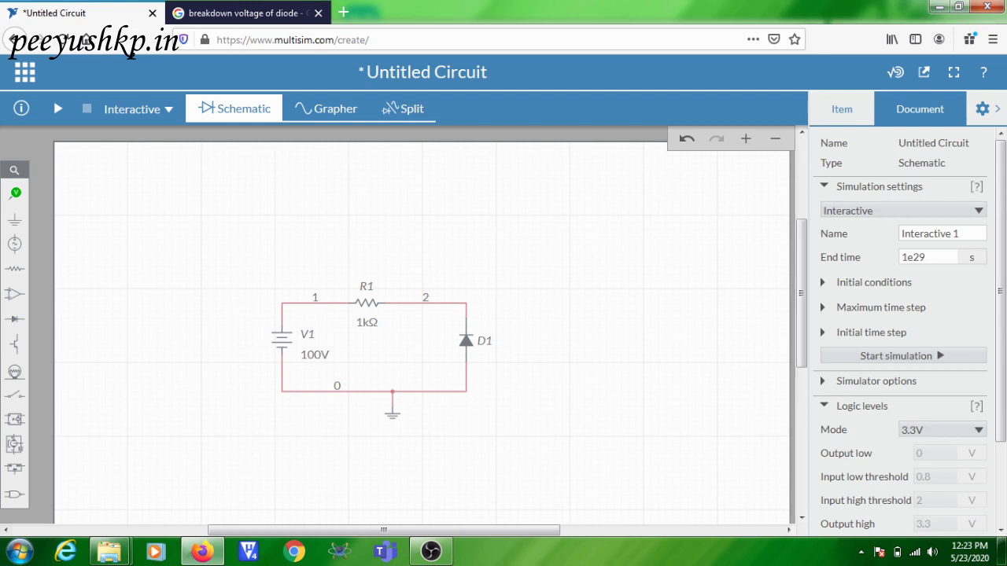
Run the interactive simulation and view it in the split layout, stop it, and return to the schematic view
click(57, 108)
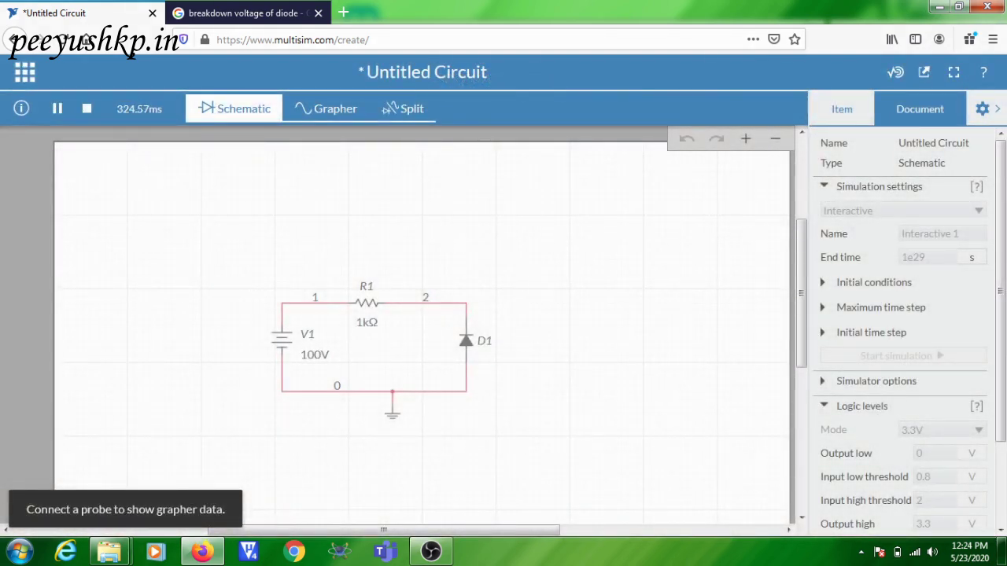
click(409, 114)
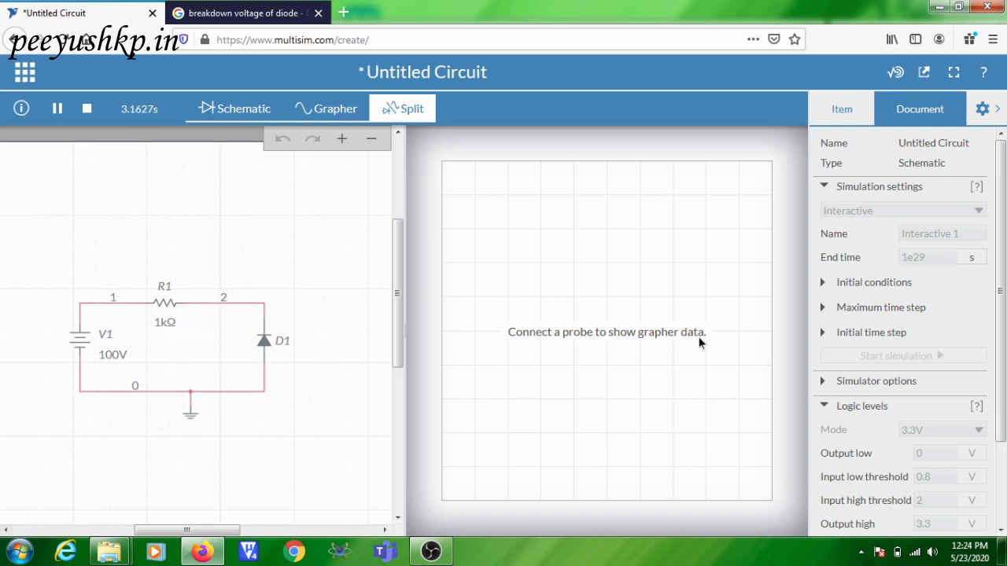
click(88, 109)
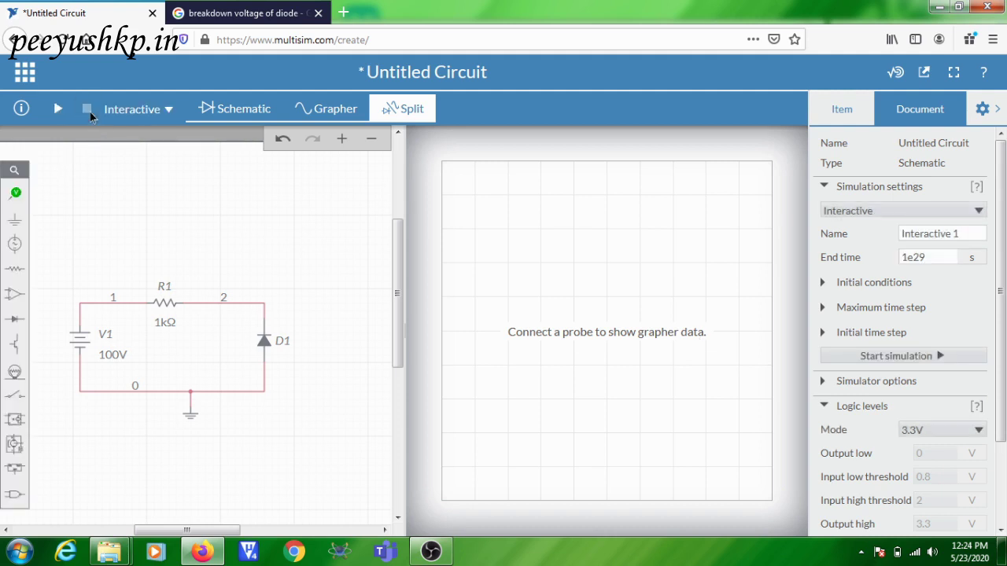
click(244, 111)
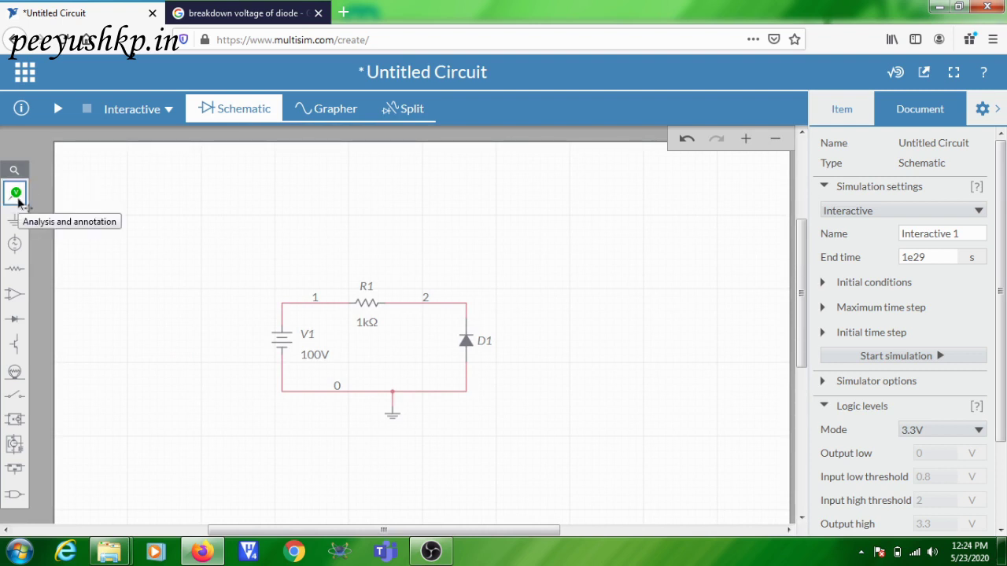
Place a voltage probe on the node between resistor R1 and diode D1, just above the diode
click(17, 200)
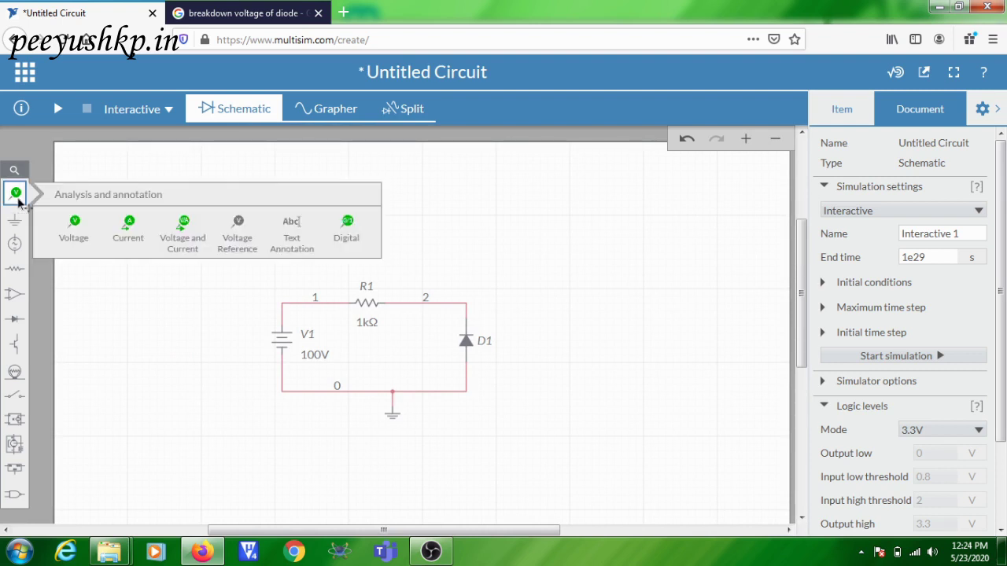
click(75, 235)
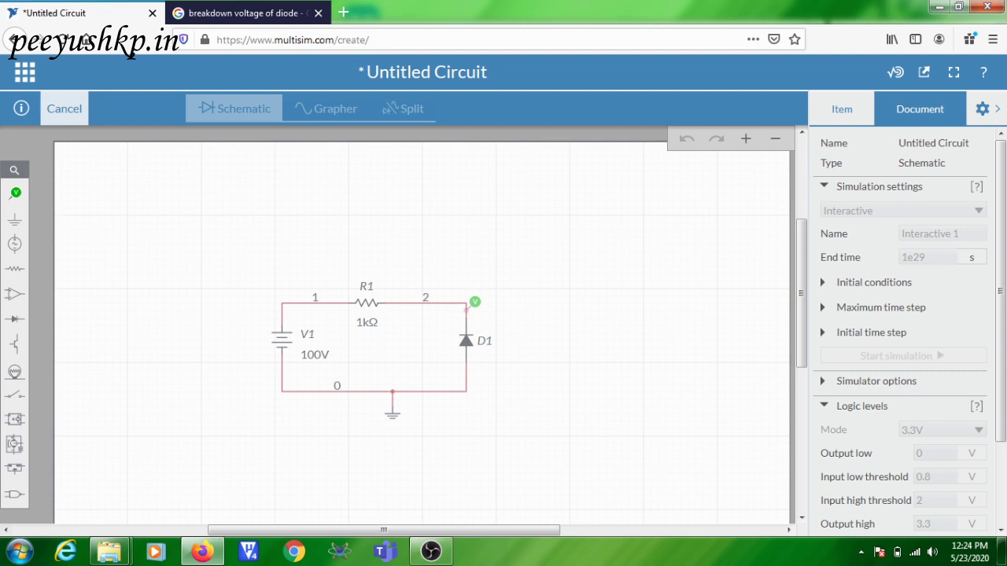
click(476, 303)
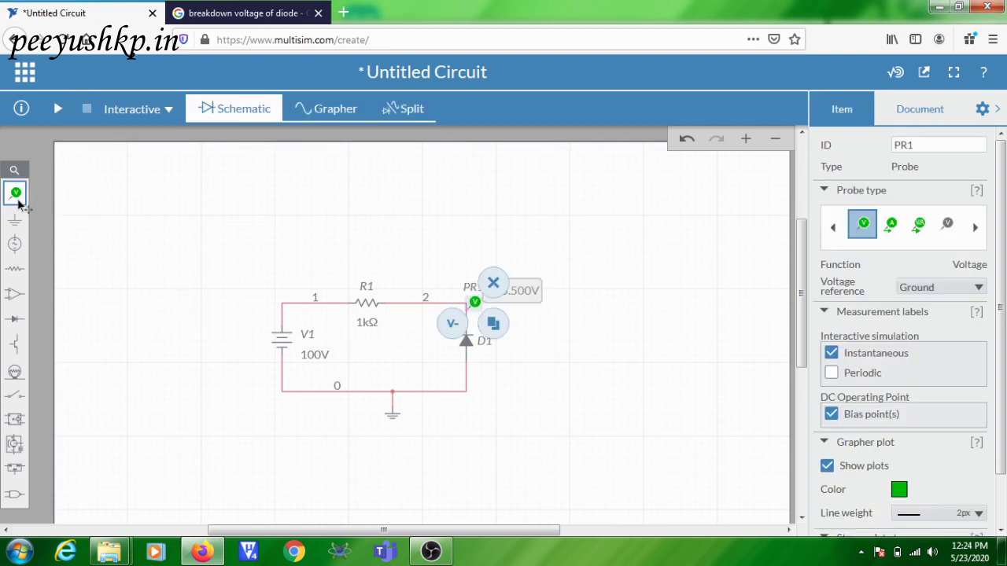
Place a current probe on the wire between source V1 and resistor R1
mouse_move(18, 203)
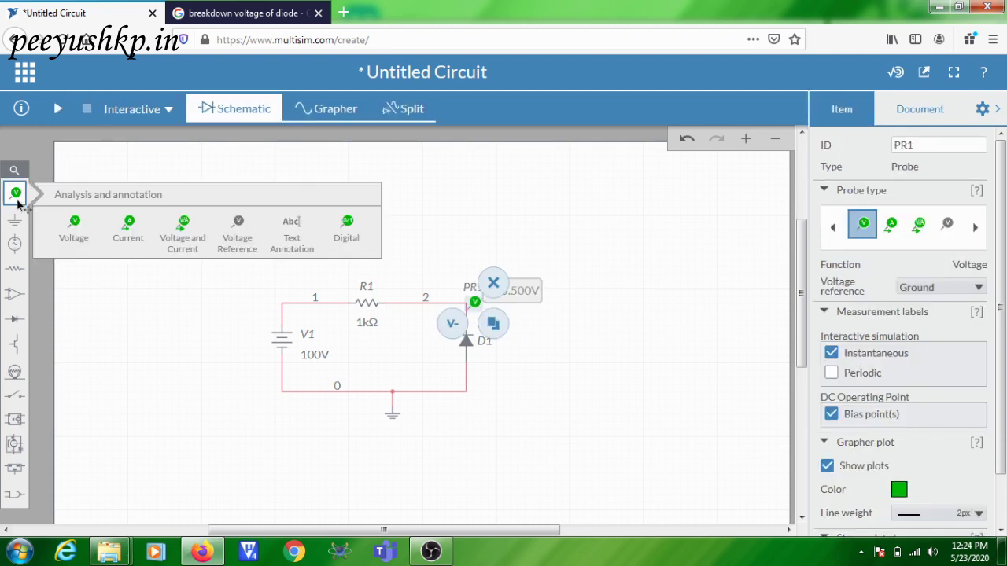
click(142, 242)
click(341, 295)
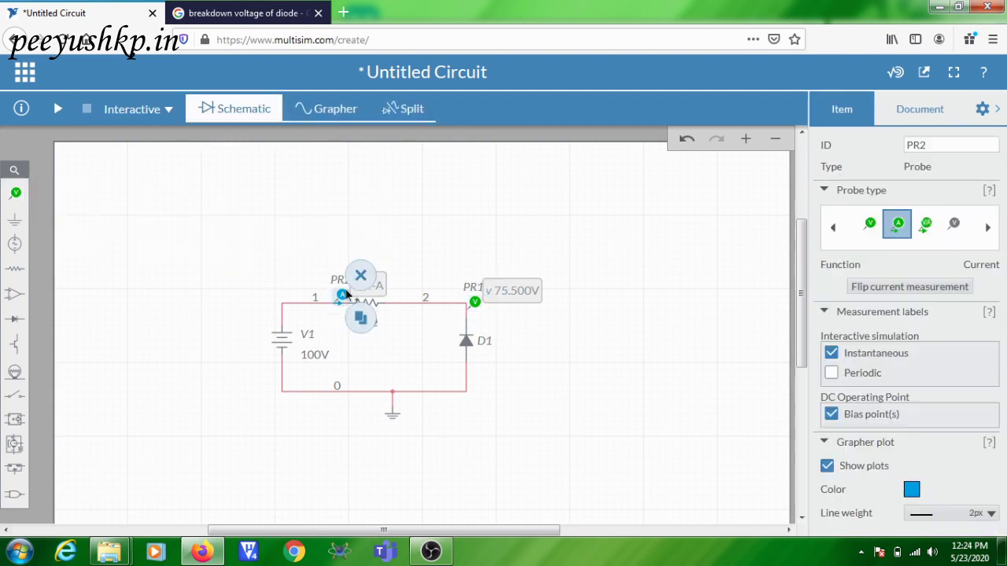
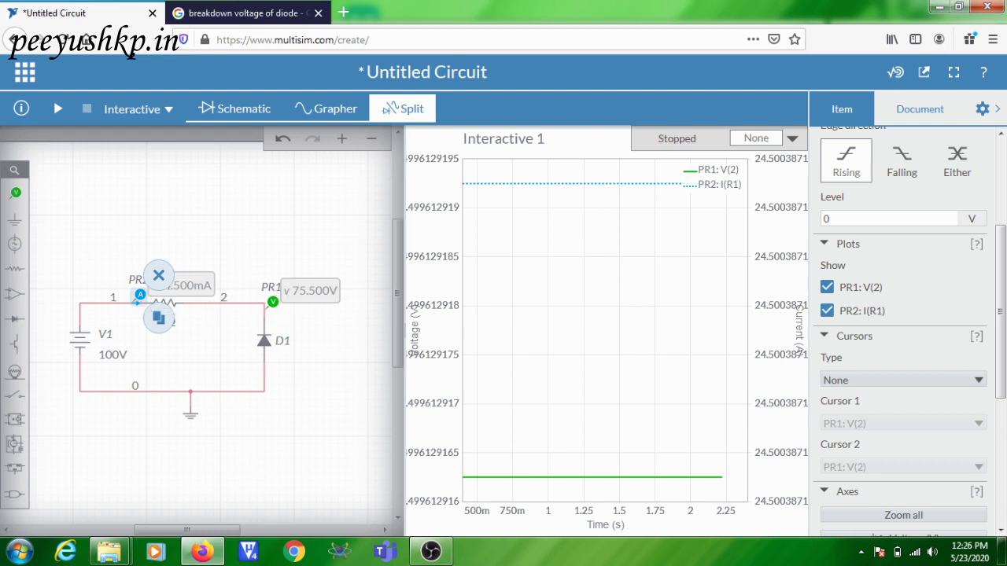
Set the graph's voltage axis to a minimum of 0 V and a maximum of 100 V
scroll(985, 310, down, 5)
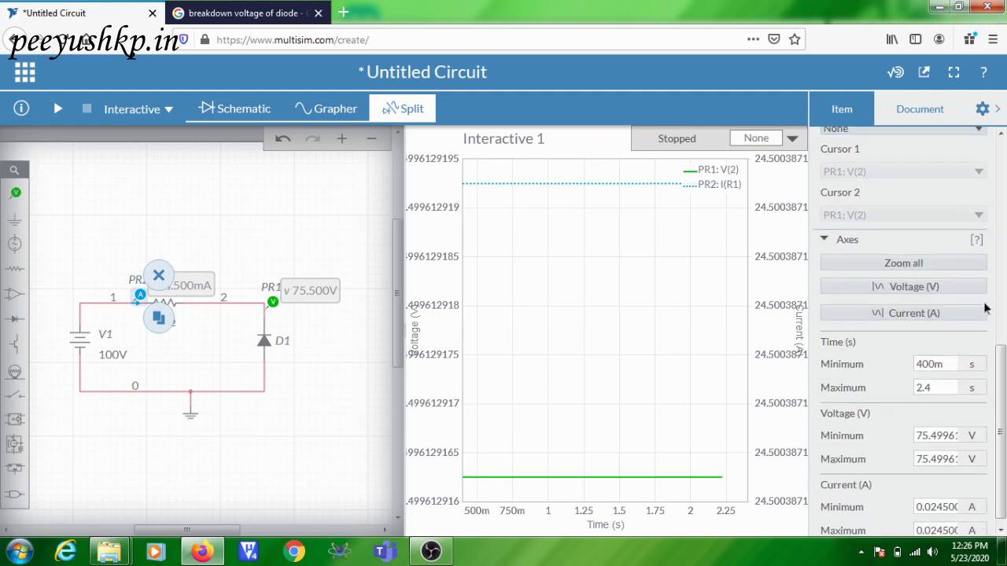
scroll(984, 309, down, 1)
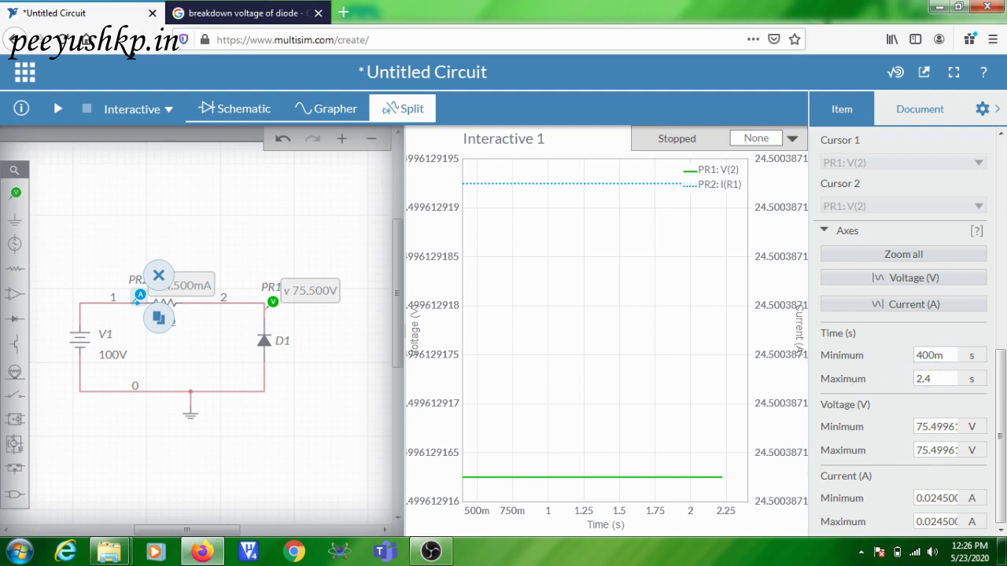
click(924, 426)
drag(917, 426, 978, 425)
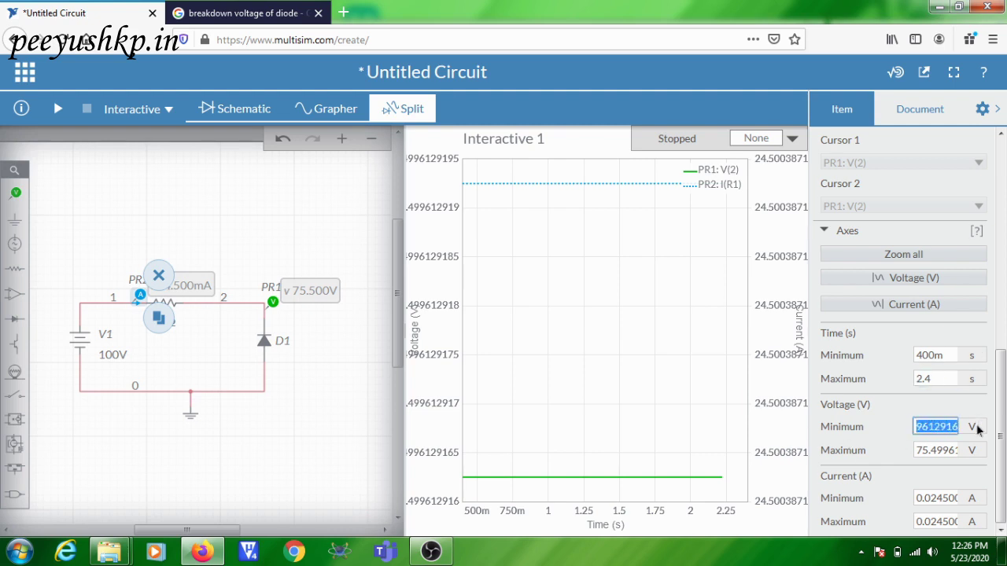
text(0)
click(950, 450)
double_click(950, 450)
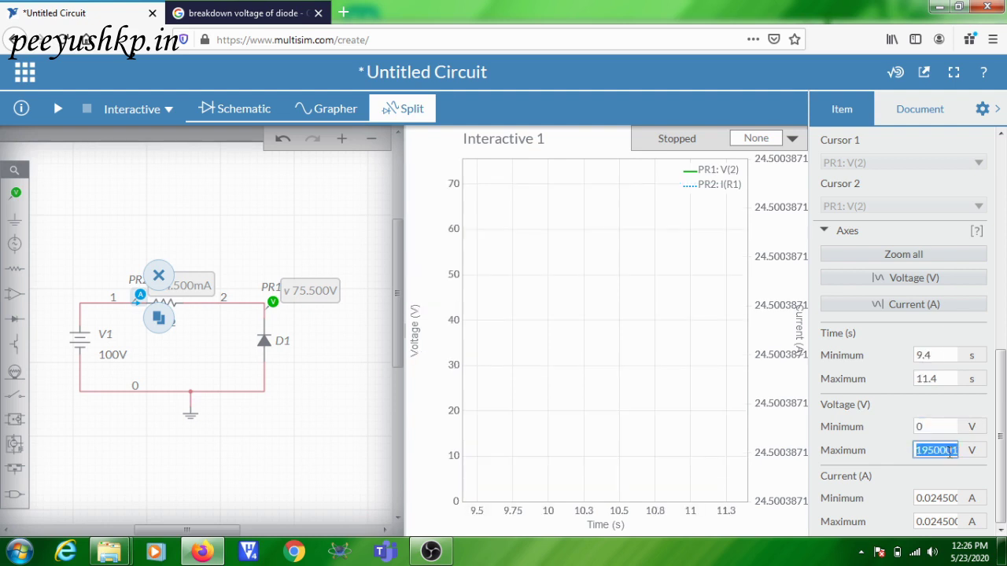
text(100)
Set the graph's current axis to a minimum of 0 A and a maximum of 28 mA
click(917, 498)
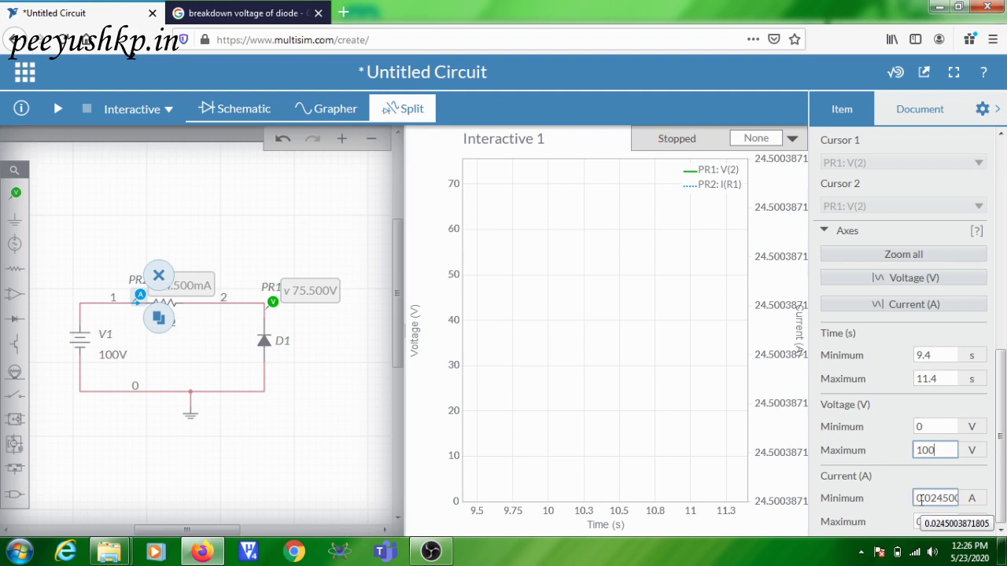
drag(917, 498, 956, 498)
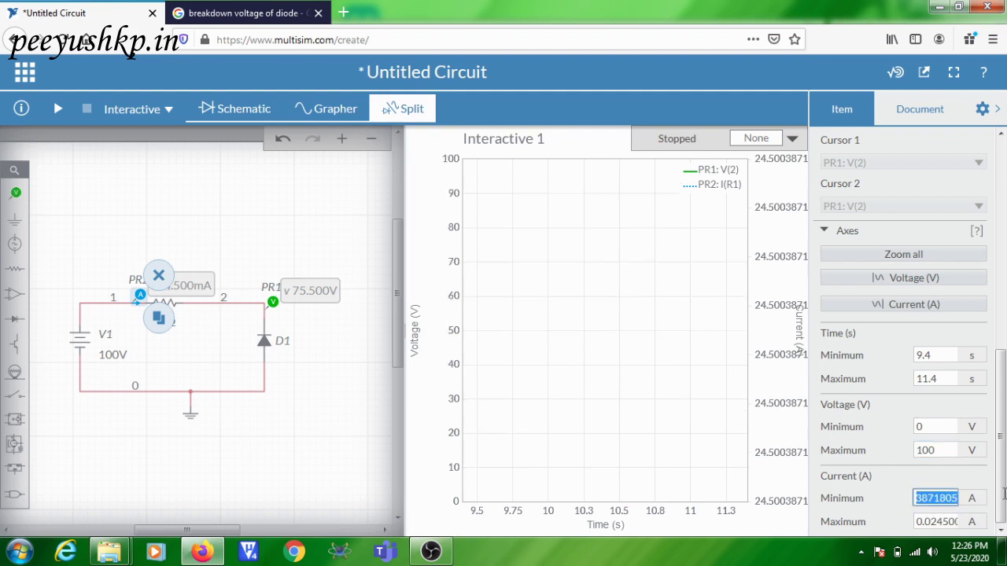
text(0)
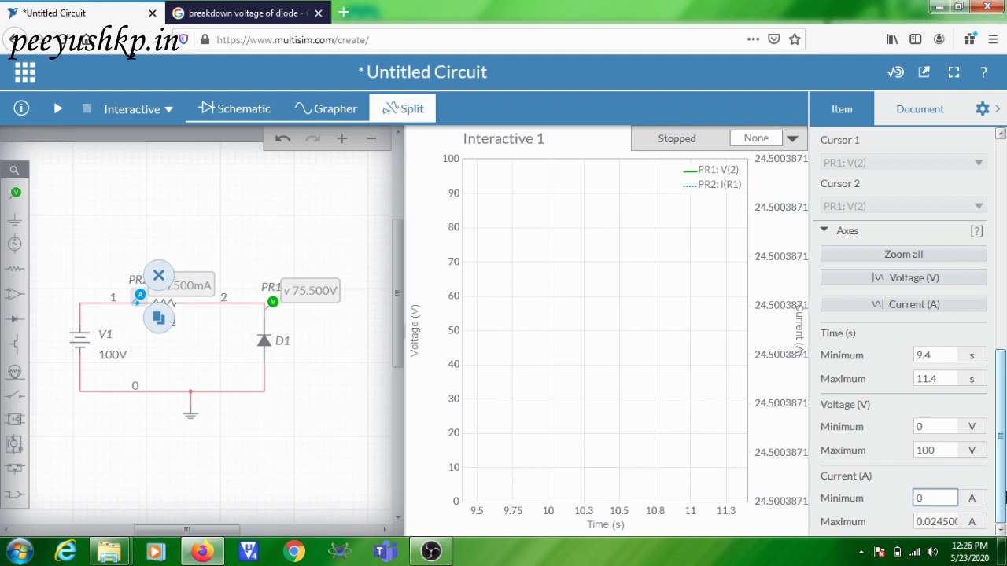
double_click(941, 523)
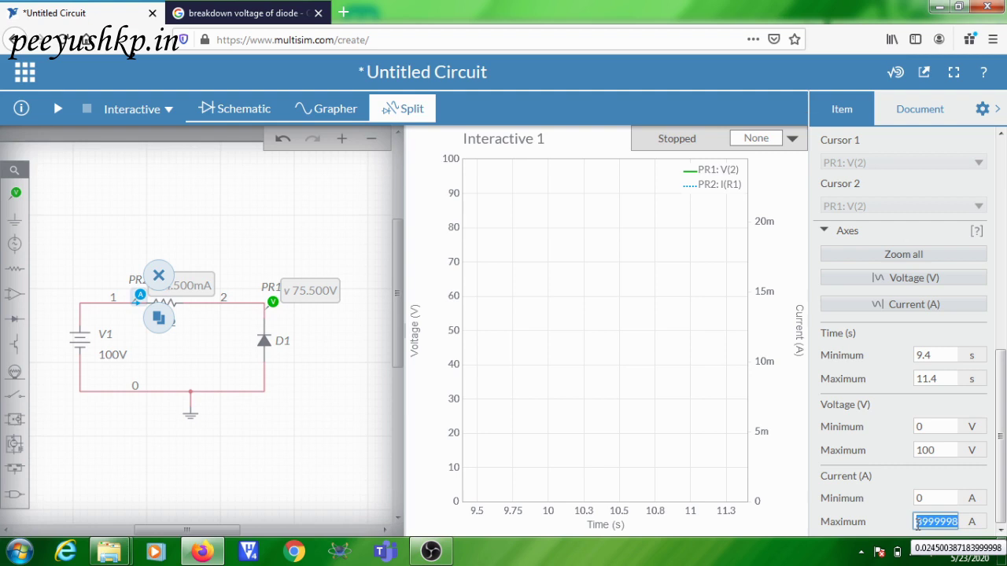
text(1)
click(348, 462)
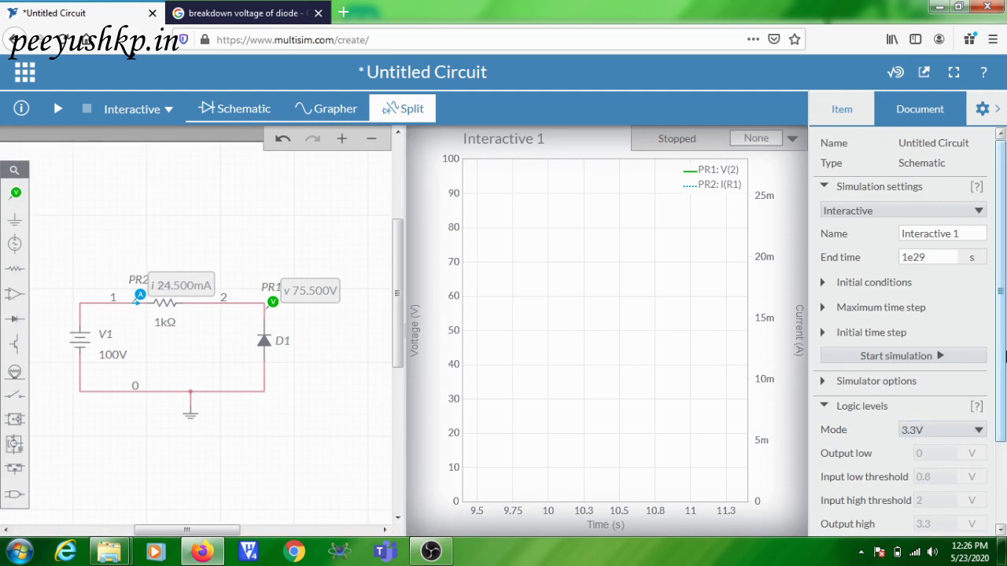
Review the minimum and maximum limits of the graph's voltage and current axes
click(697, 334)
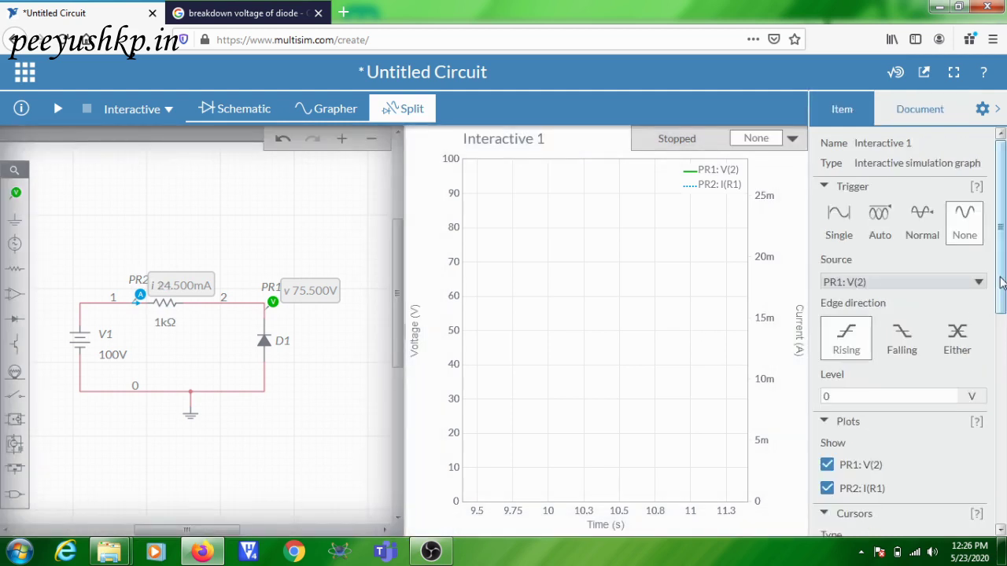
drag(1004, 267, 1006, 469)
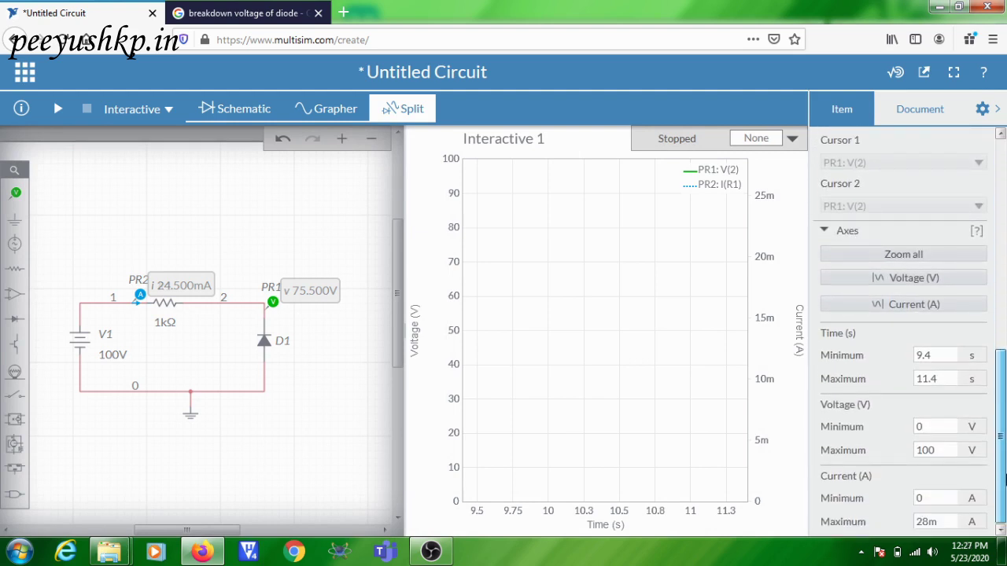
click(915, 425)
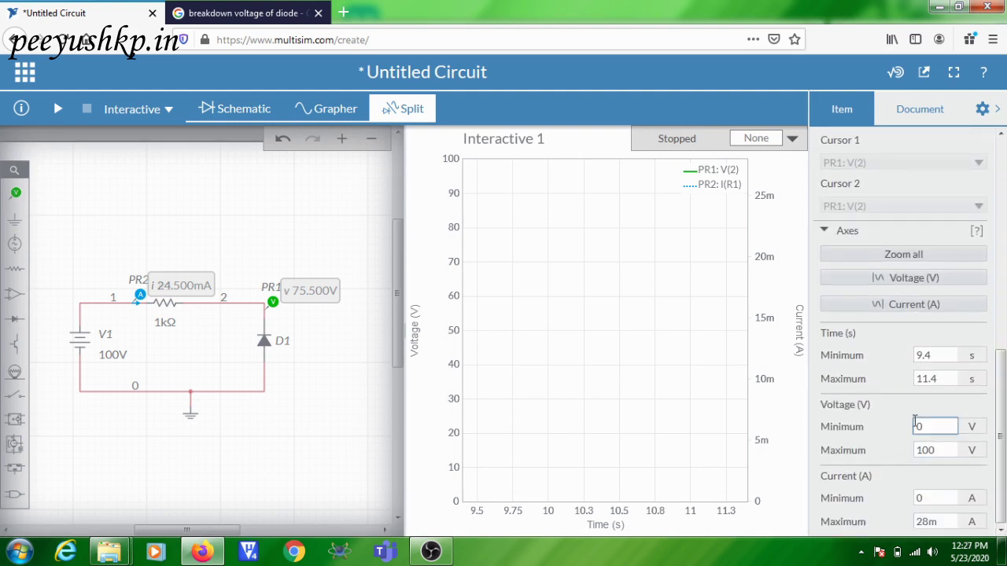
key(Tab)
click(848, 494)
click(920, 498)
click(926, 523)
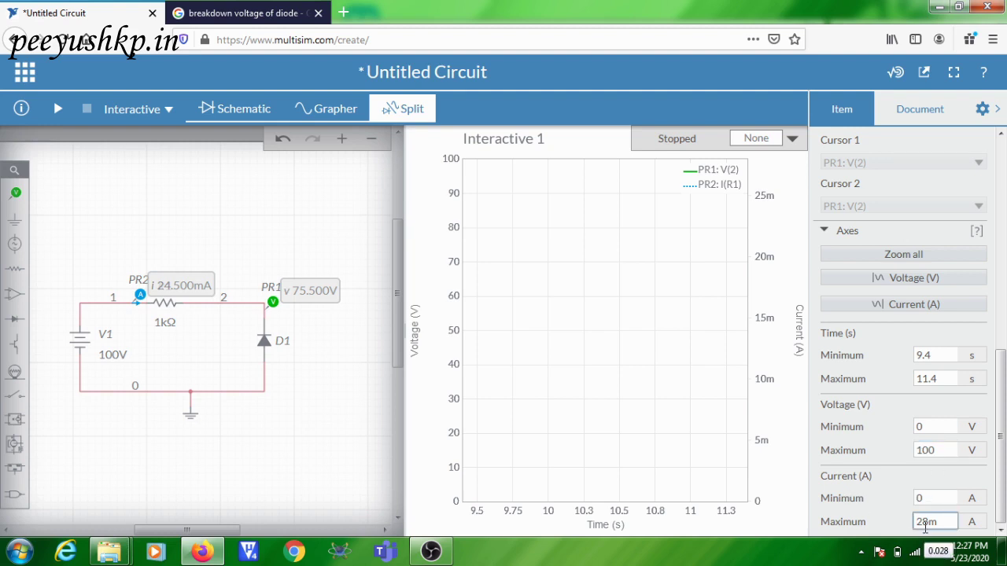
click(921, 499)
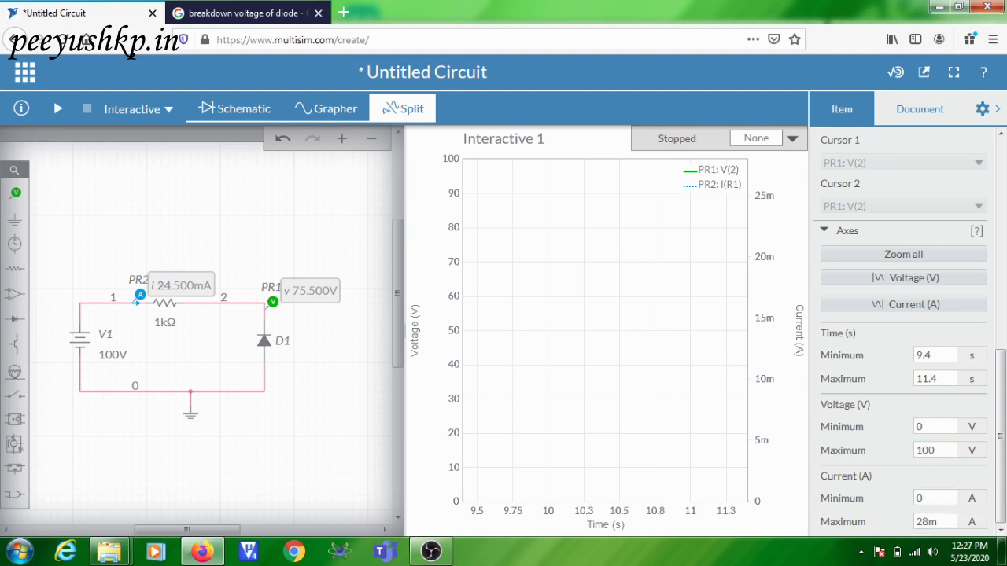
click(939, 523)
Run the interactive simulation and lower the voltage of source V1 to 0 V while it runs
click(56, 114)
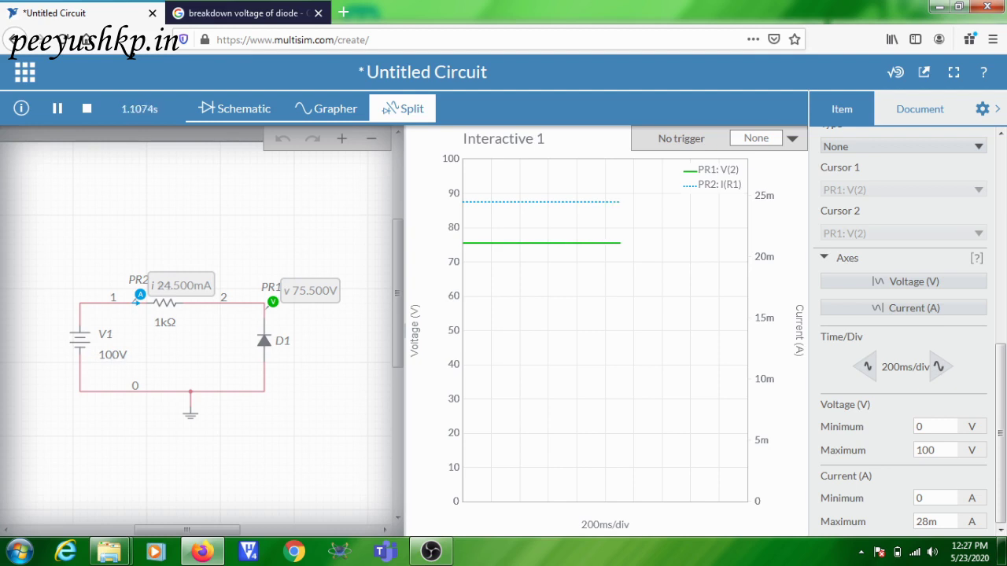
click(114, 359)
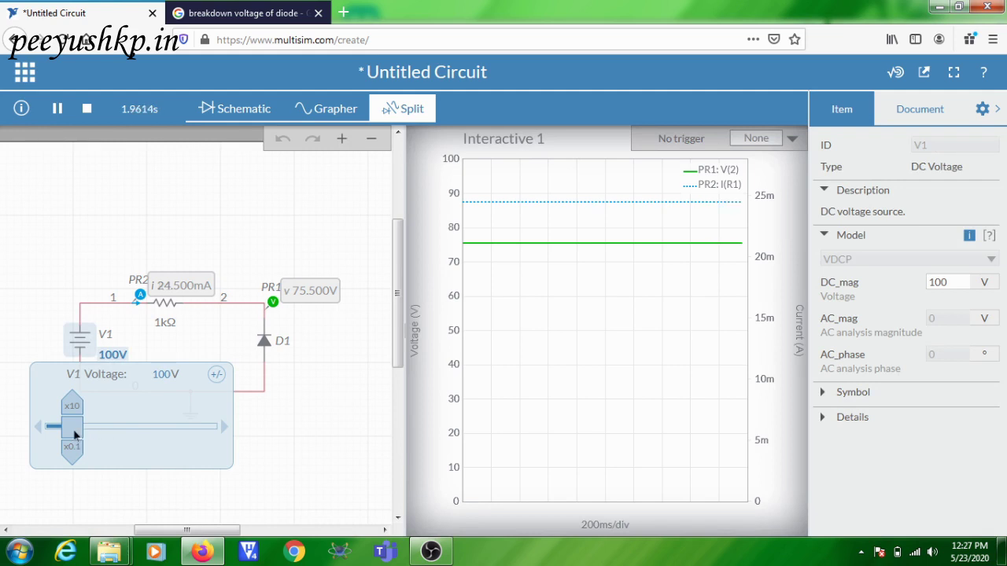
mouse_move(71, 428)
mouse_down()
mouse_move(127, 439)
mouse_move(64, 441)
mouse_up()
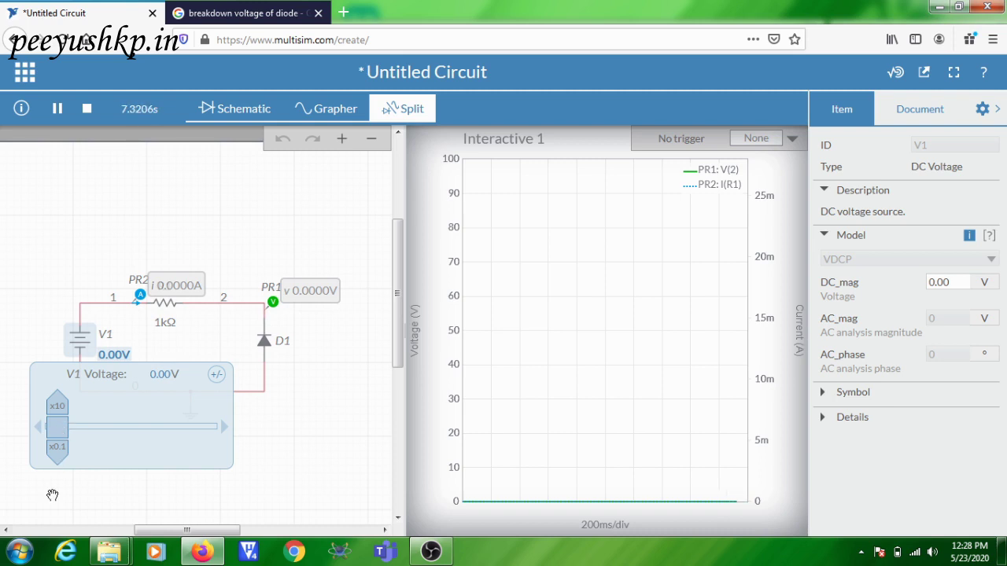
Raise the voltage of V1 from zero to 15 V in 5 V increments during the simulation
key(Right)
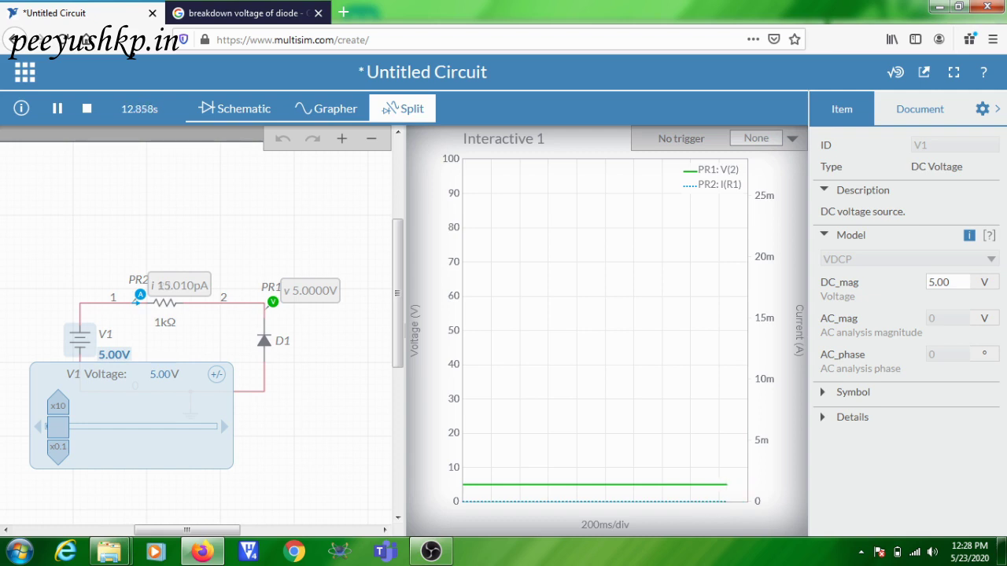
mouse_move(698, 489)
key(Right)
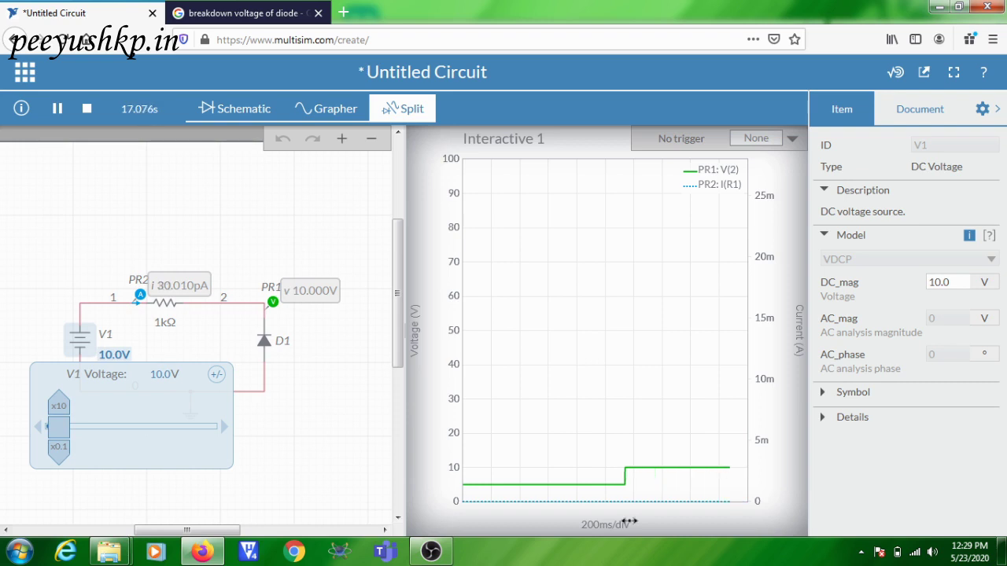
key(Right)
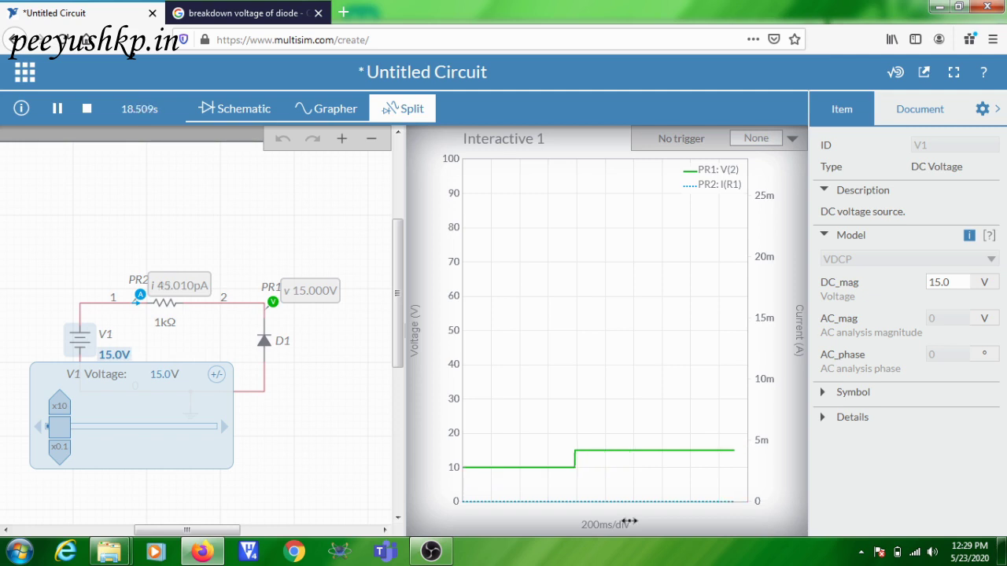
Continue raising V1 in 5 V increments up to the diode's breakdown voltage of 75 V
click(60, 401)
click(60, 405)
click(60, 405)
click(59, 406)
click(60, 405)
click(63, 405)
click(63, 405)
click(63, 406)
click(63, 405)
click(66, 405)
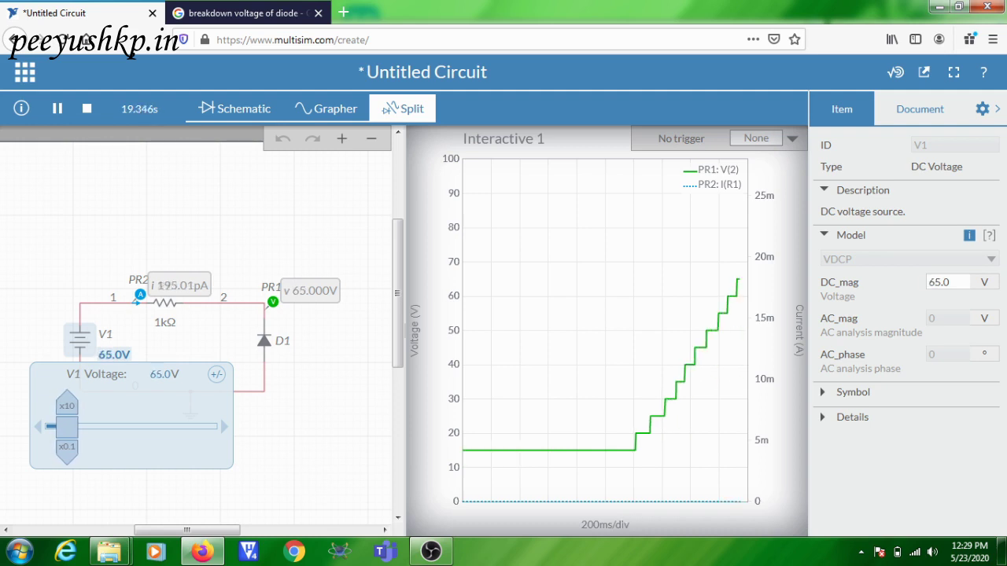
click(66, 405)
click(66, 405)
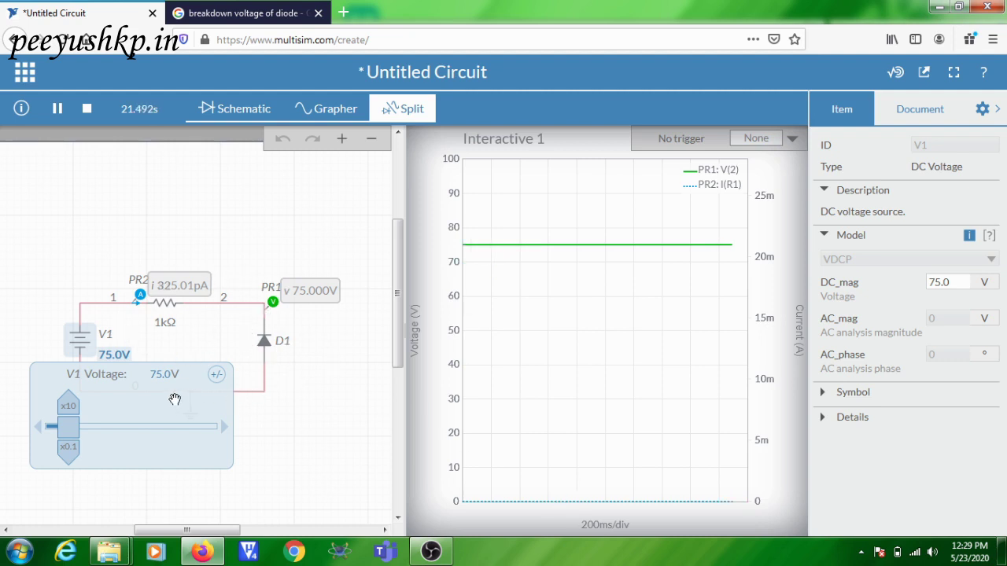
Raise V1 to 80 V, above the breakdown voltage, and examine the plotted diode voltage and current
mouse_move(493, 252)
key(Right)
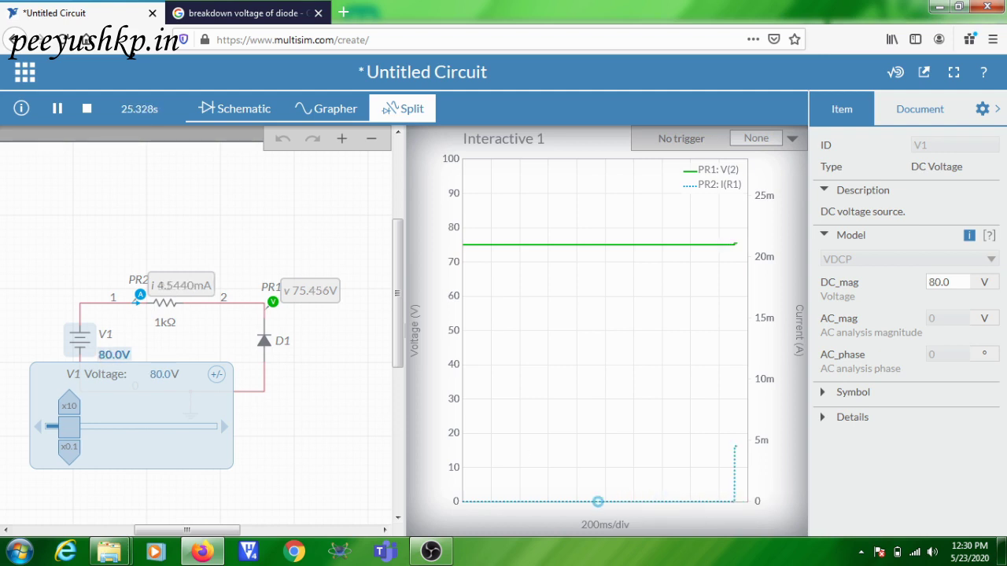
mouse_move(708, 245)
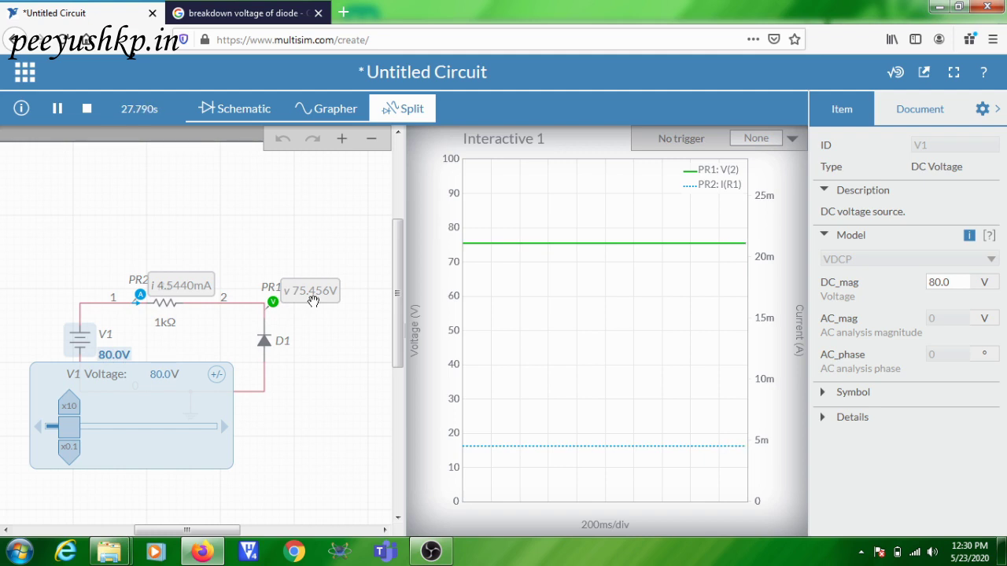
key(Down)
key(Down)
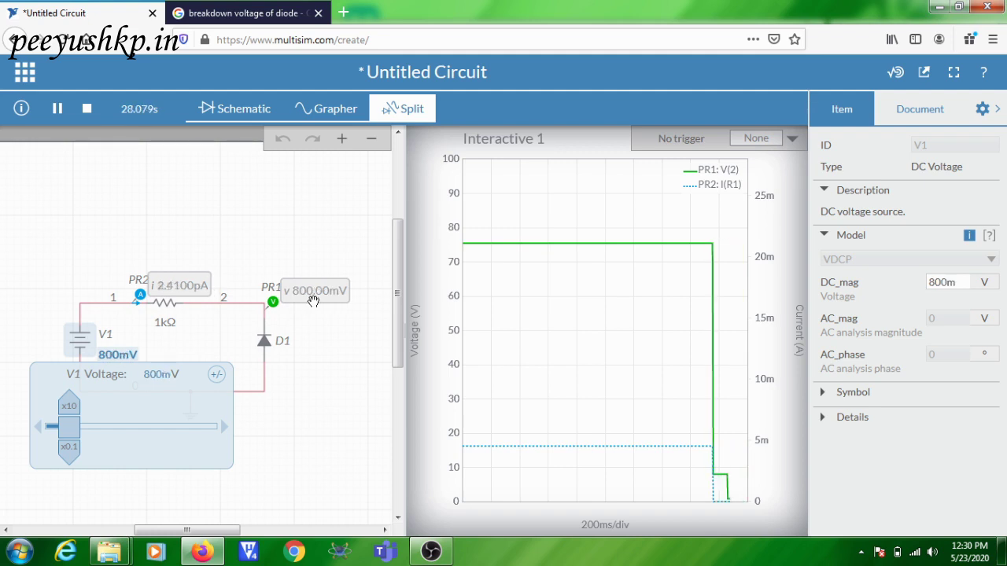
key(Up)
key(Up)
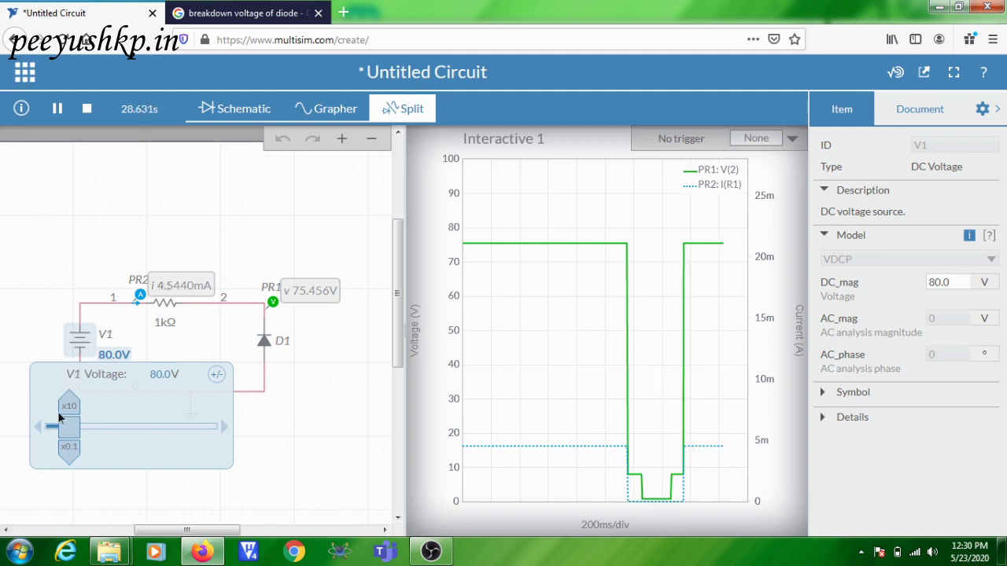
Lower V1 to 70 V, below the breakdown voltage, and bring it back to 75 V
key(Left)
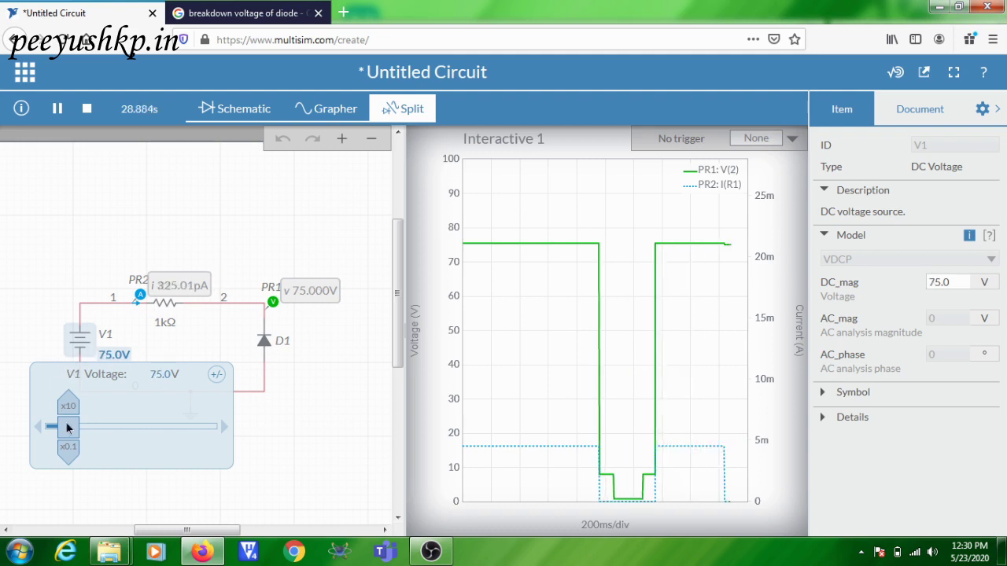
key(Left)
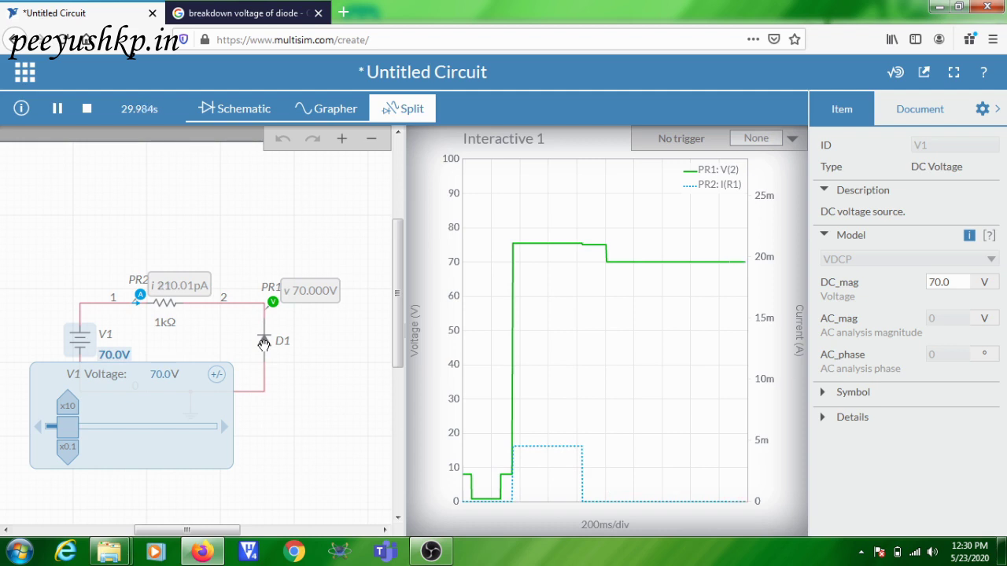
key(Up)
key(Down)
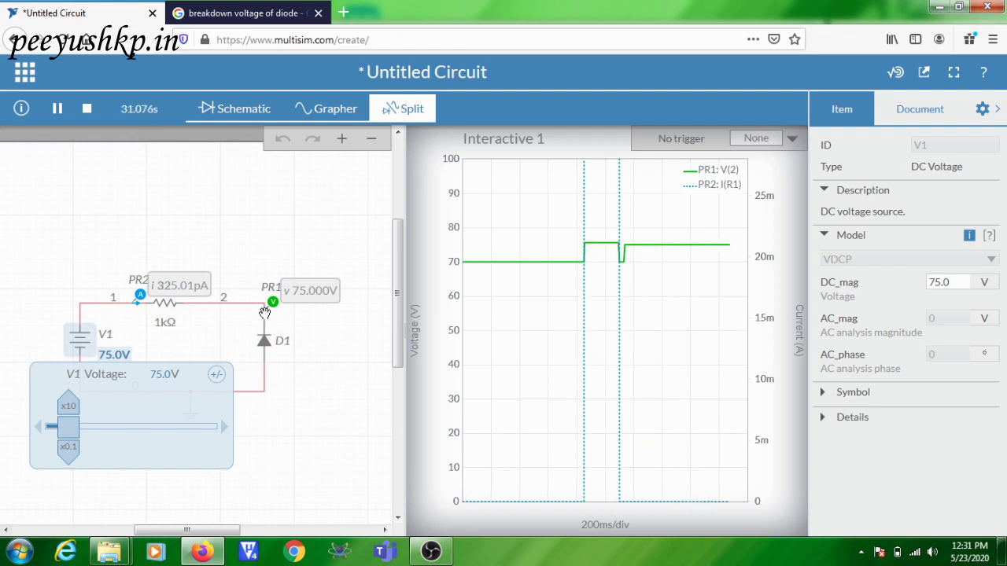
Raise the voltage of V1 to 80 V, check the plotted current through R1, and increase V1 to 85 V
key(Right)
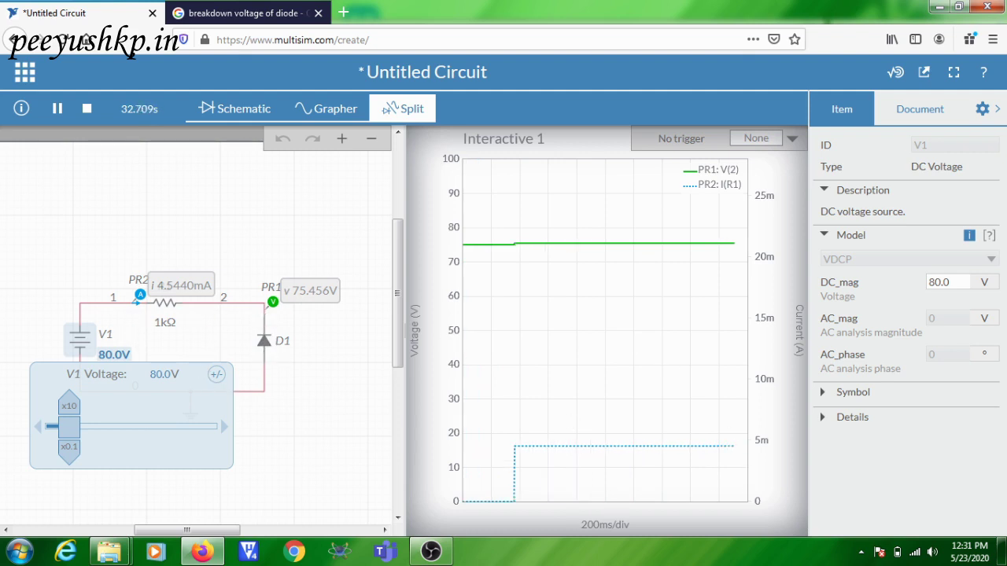
mouse_move(514, 447)
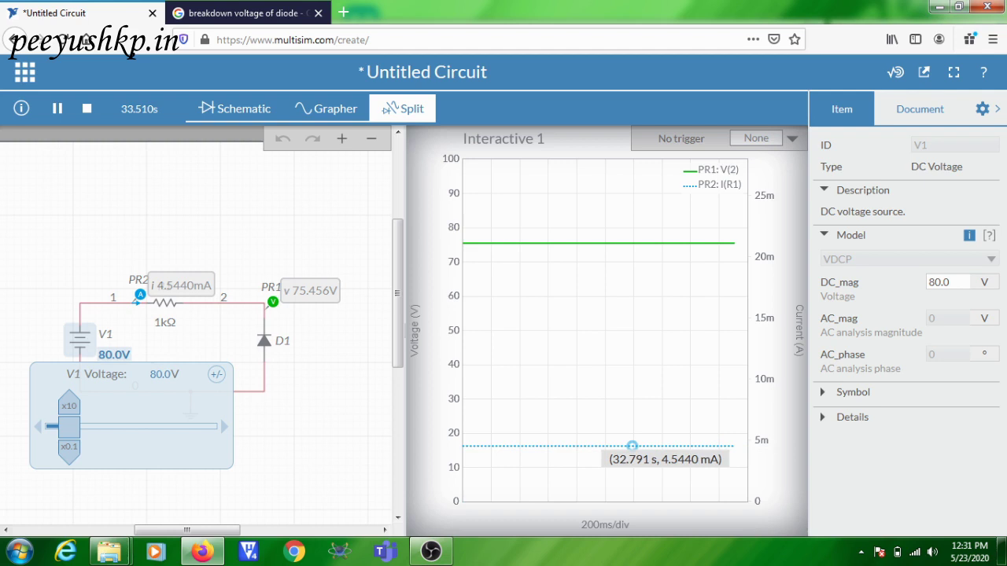
key(BackSpace)
text(.)
key(Left)
key(Left)
key(BackSpace)
text(5)
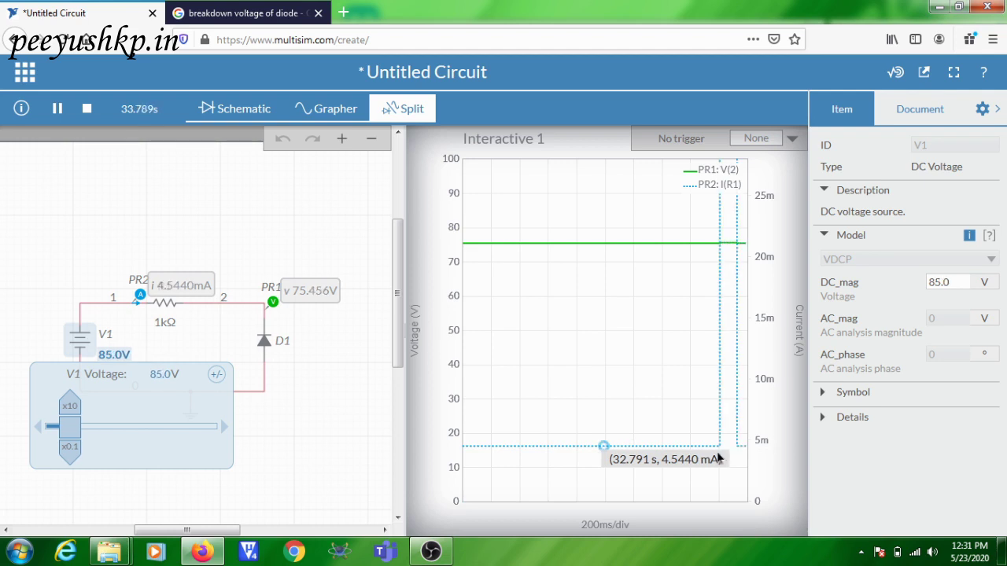
Increase V1 to 90 V and on to 95 V, checking the diode voltage and resistor current at each level
key(BackSpace)
key(BackSpace)
text(90)
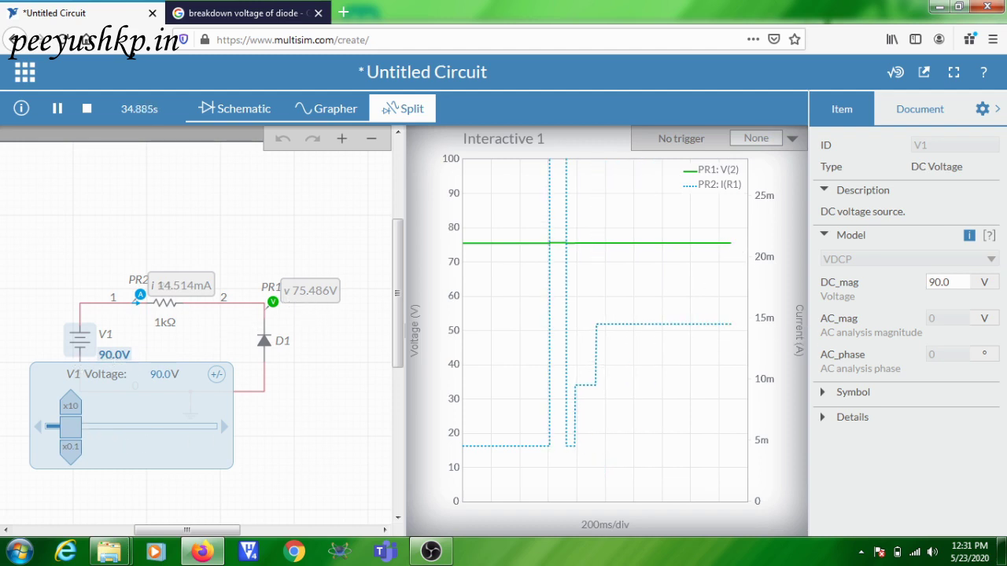
mouse_move(733, 249)
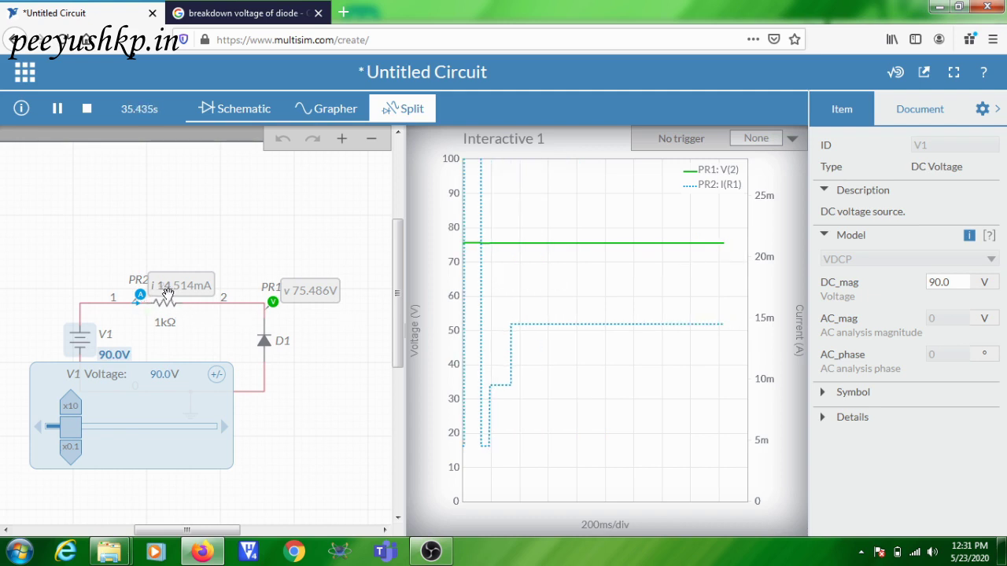
mouse_move(431, 552)
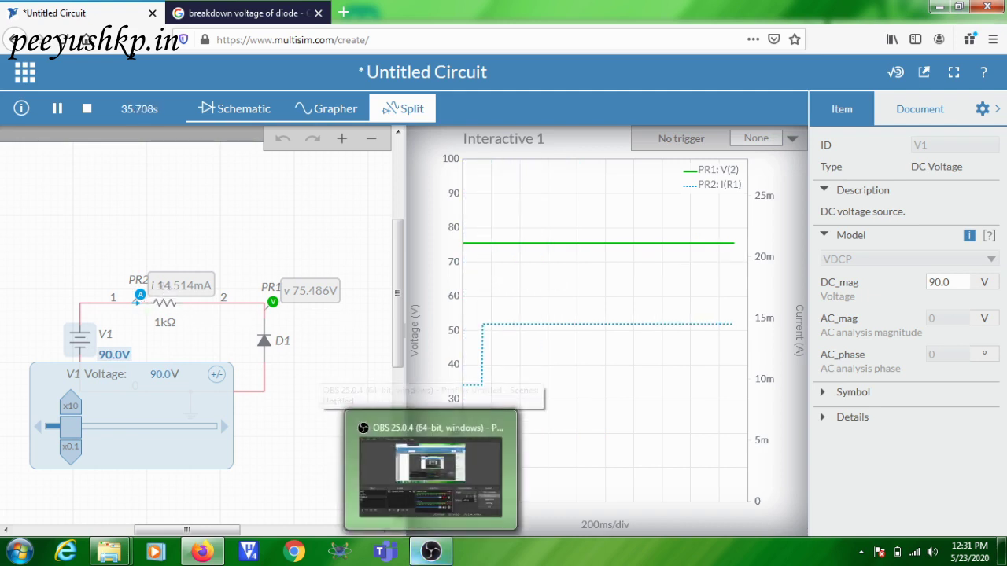
key(Right)
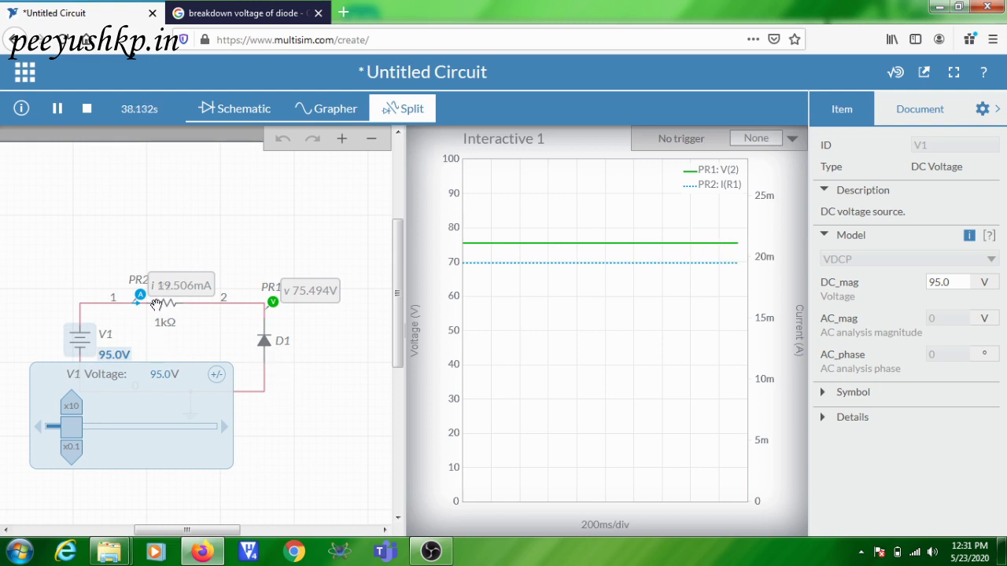
mouse_move(726, 273)
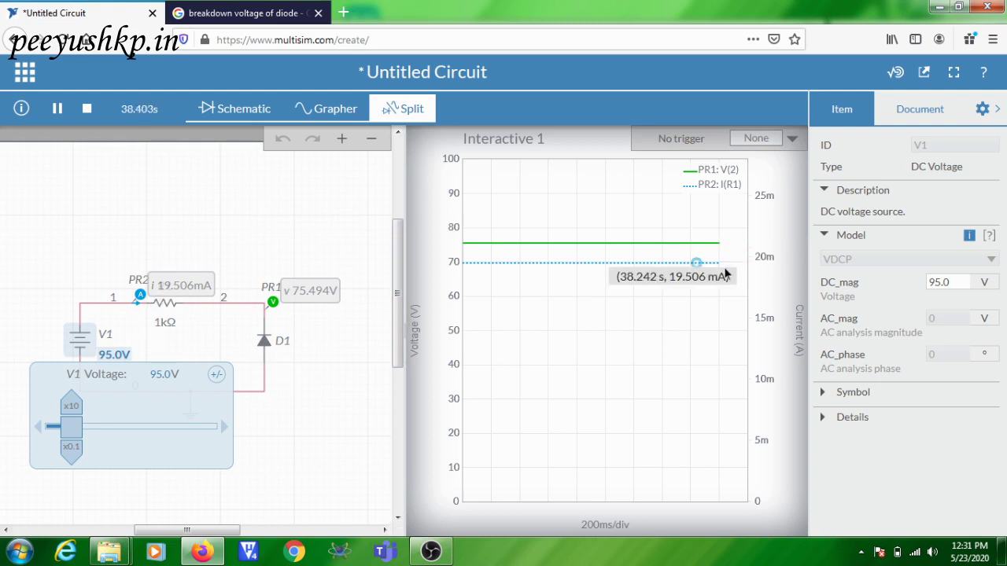